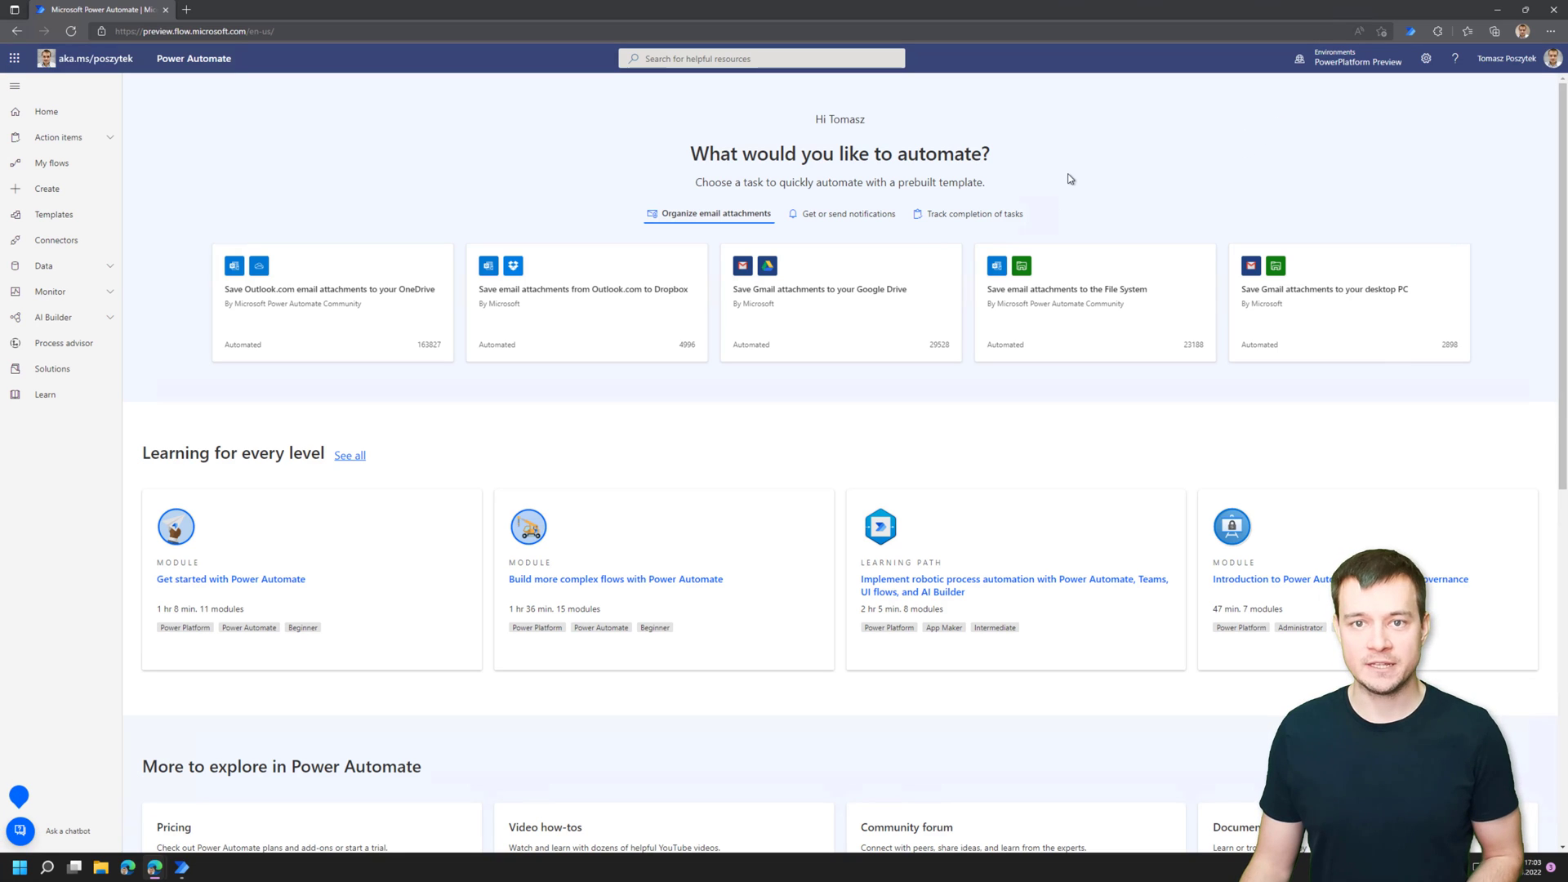
# Switch to the PowerPlatform Preview environment and edit Post Adaptive Card to Teams from My flows
pyautogui.click(1368, 72)
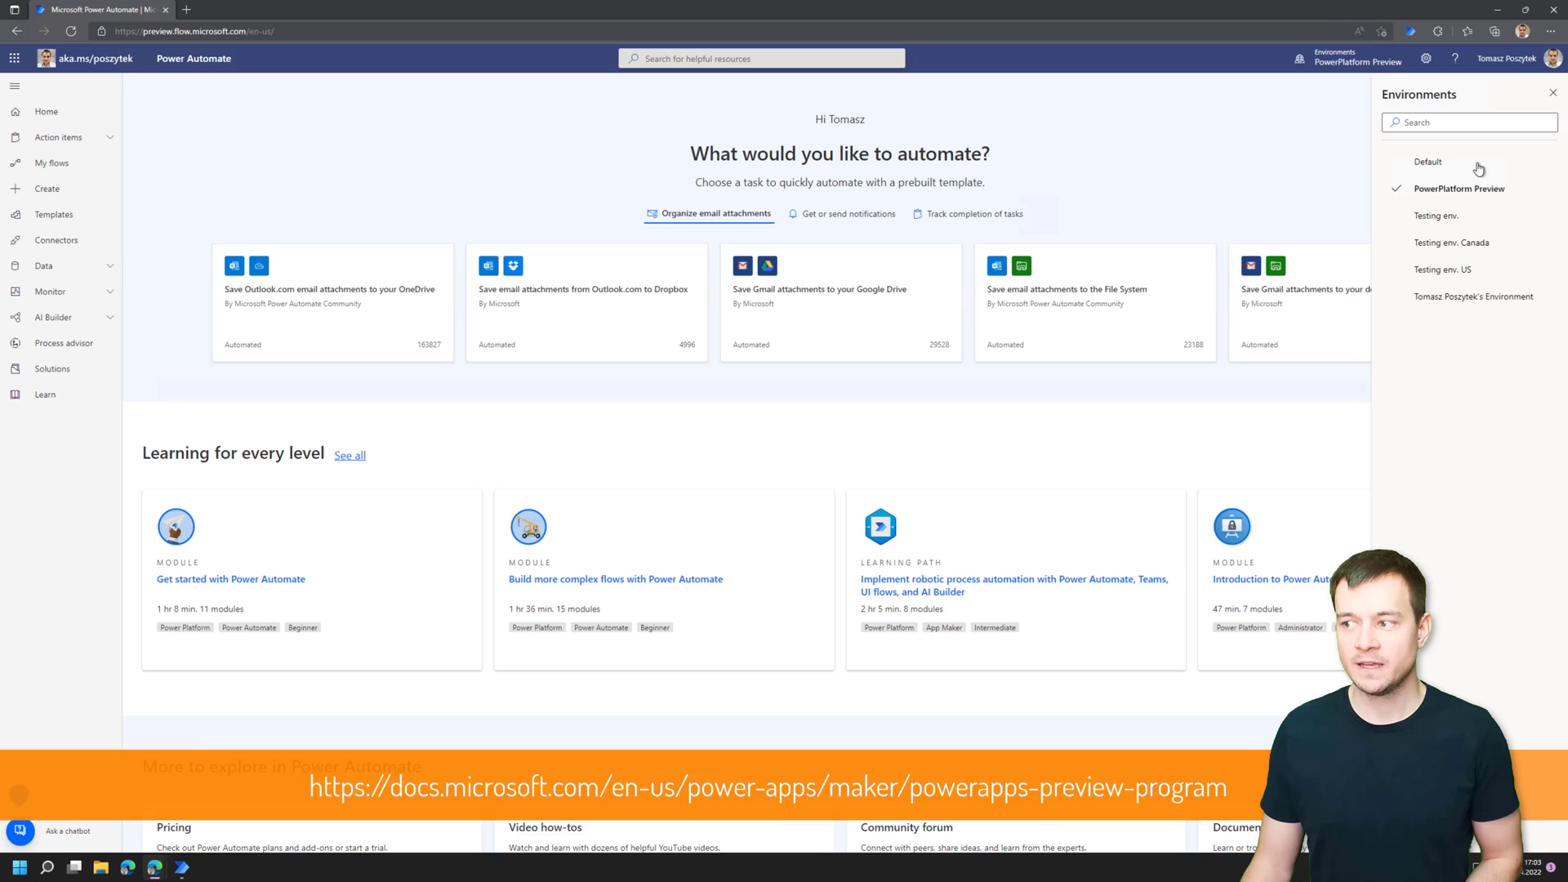
pyautogui.click(1444, 191)
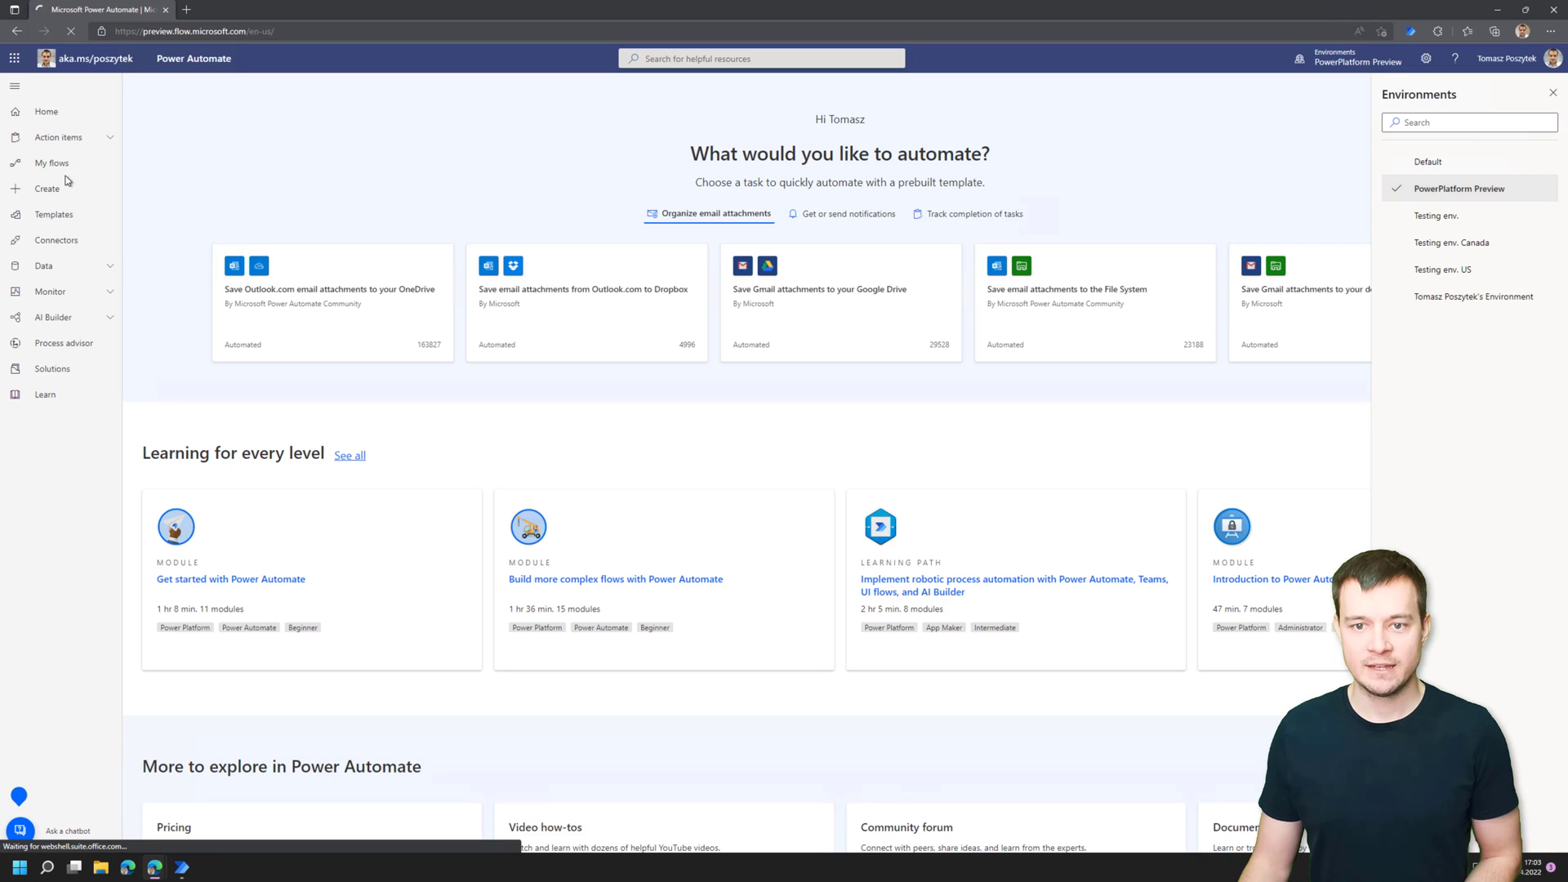
pyautogui.click(47, 194)
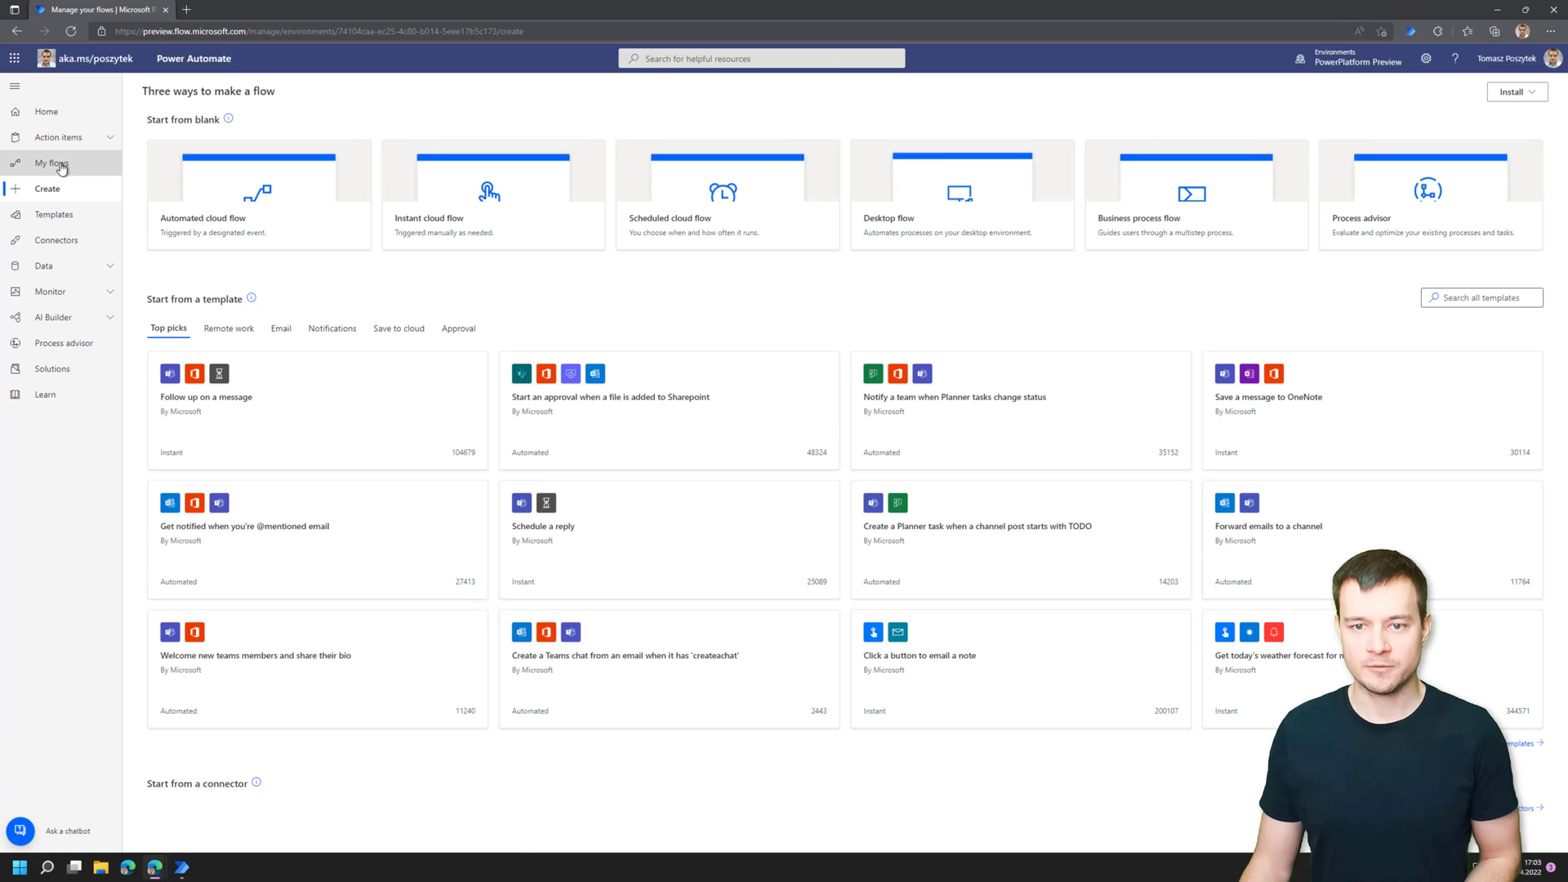
pyautogui.click(61, 168)
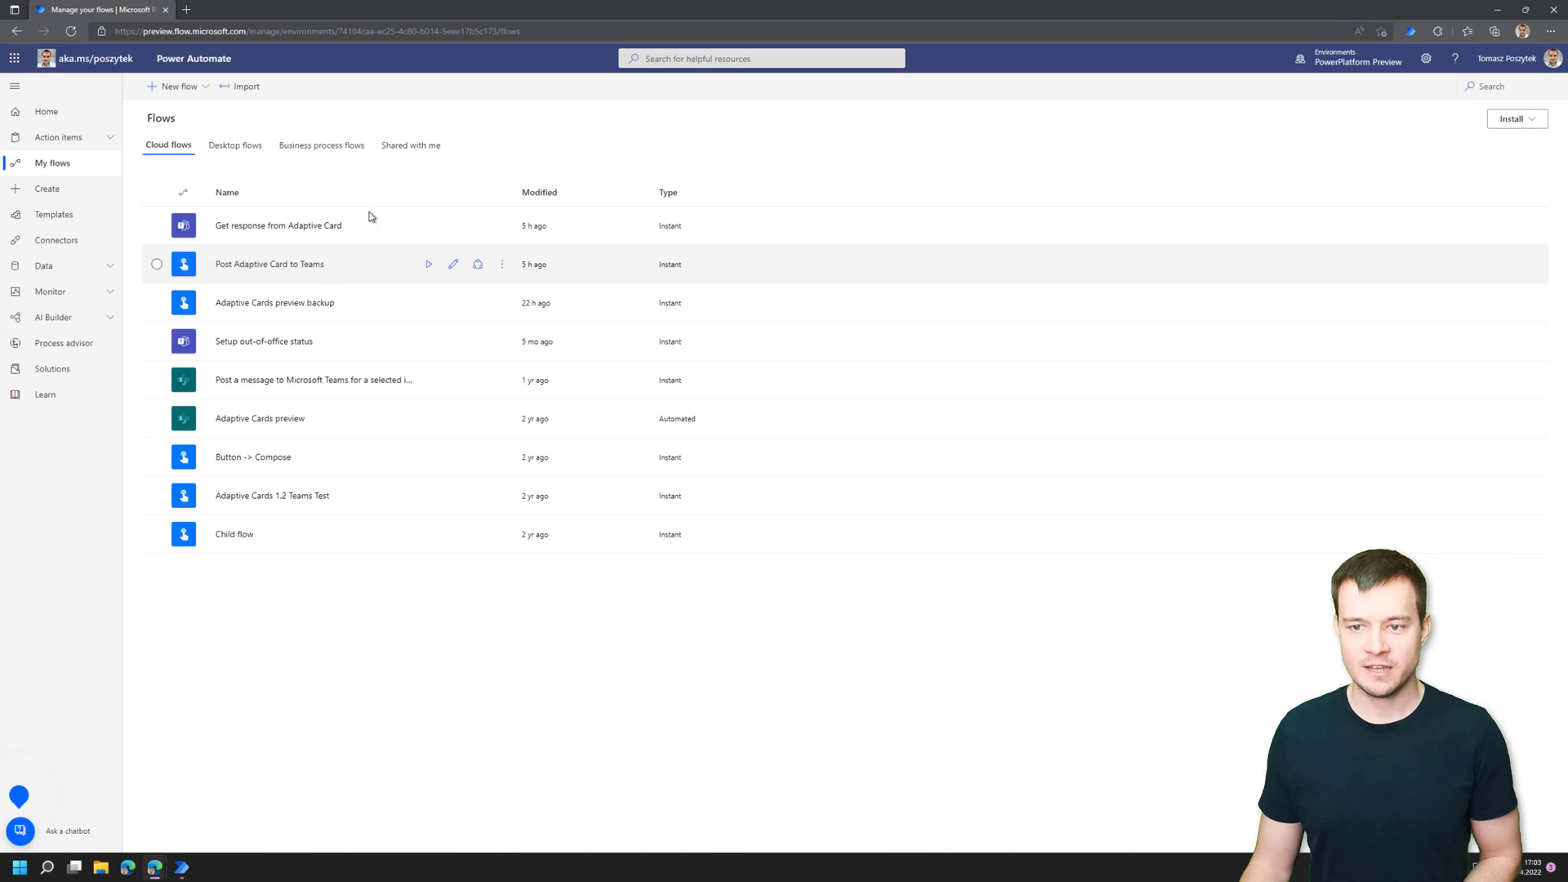
pyautogui.click(453, 263)
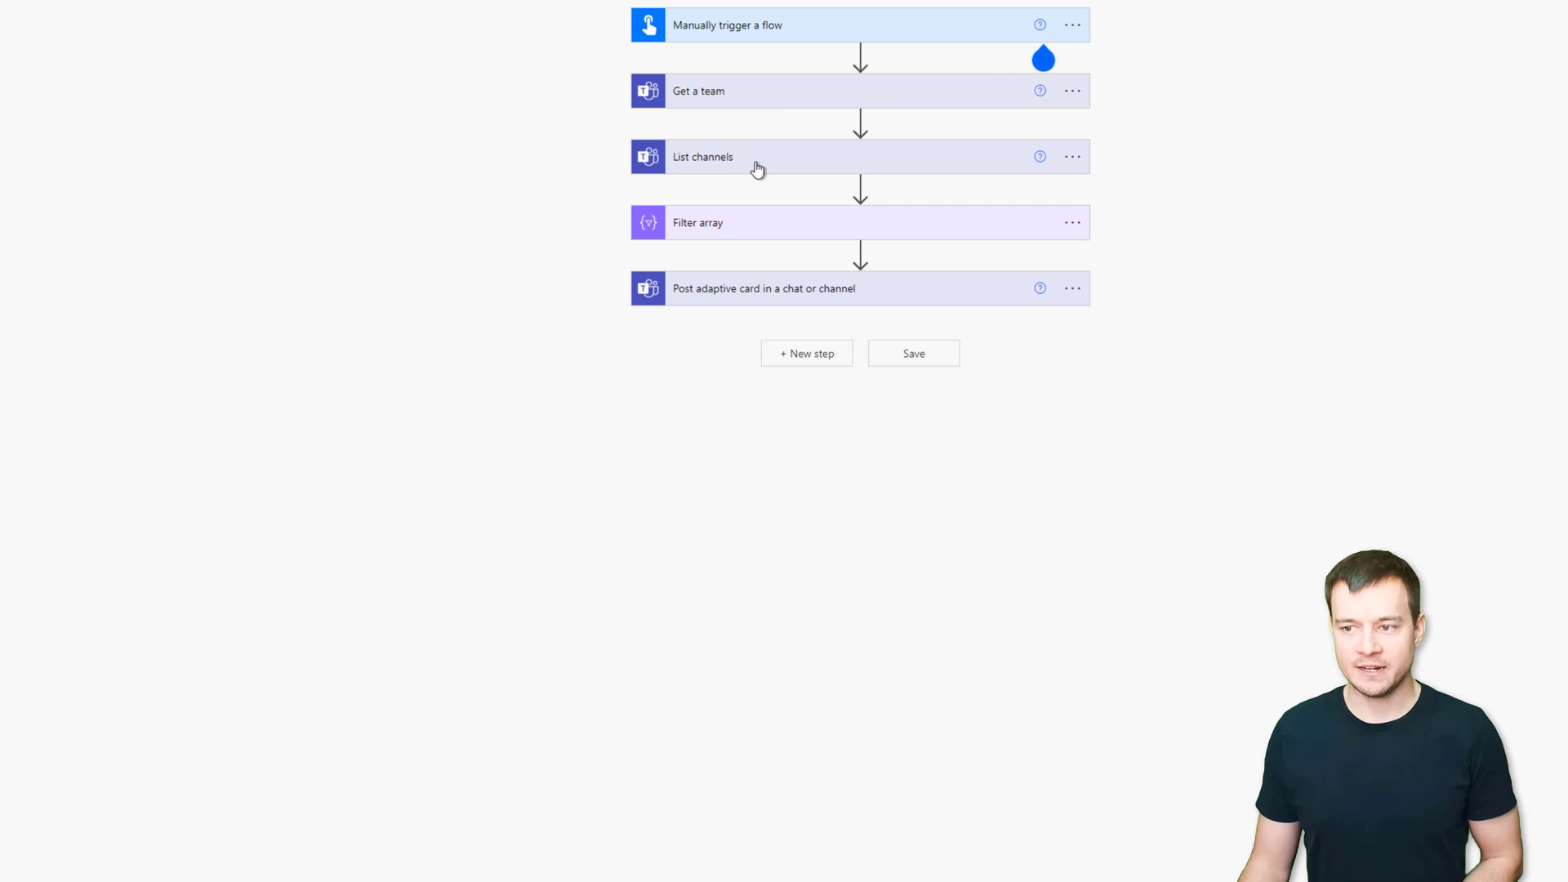
# Expand the Post adaptive card step and review its kitten card JSON, dismissing the feedback survey
pyautogui.click(772, 295)
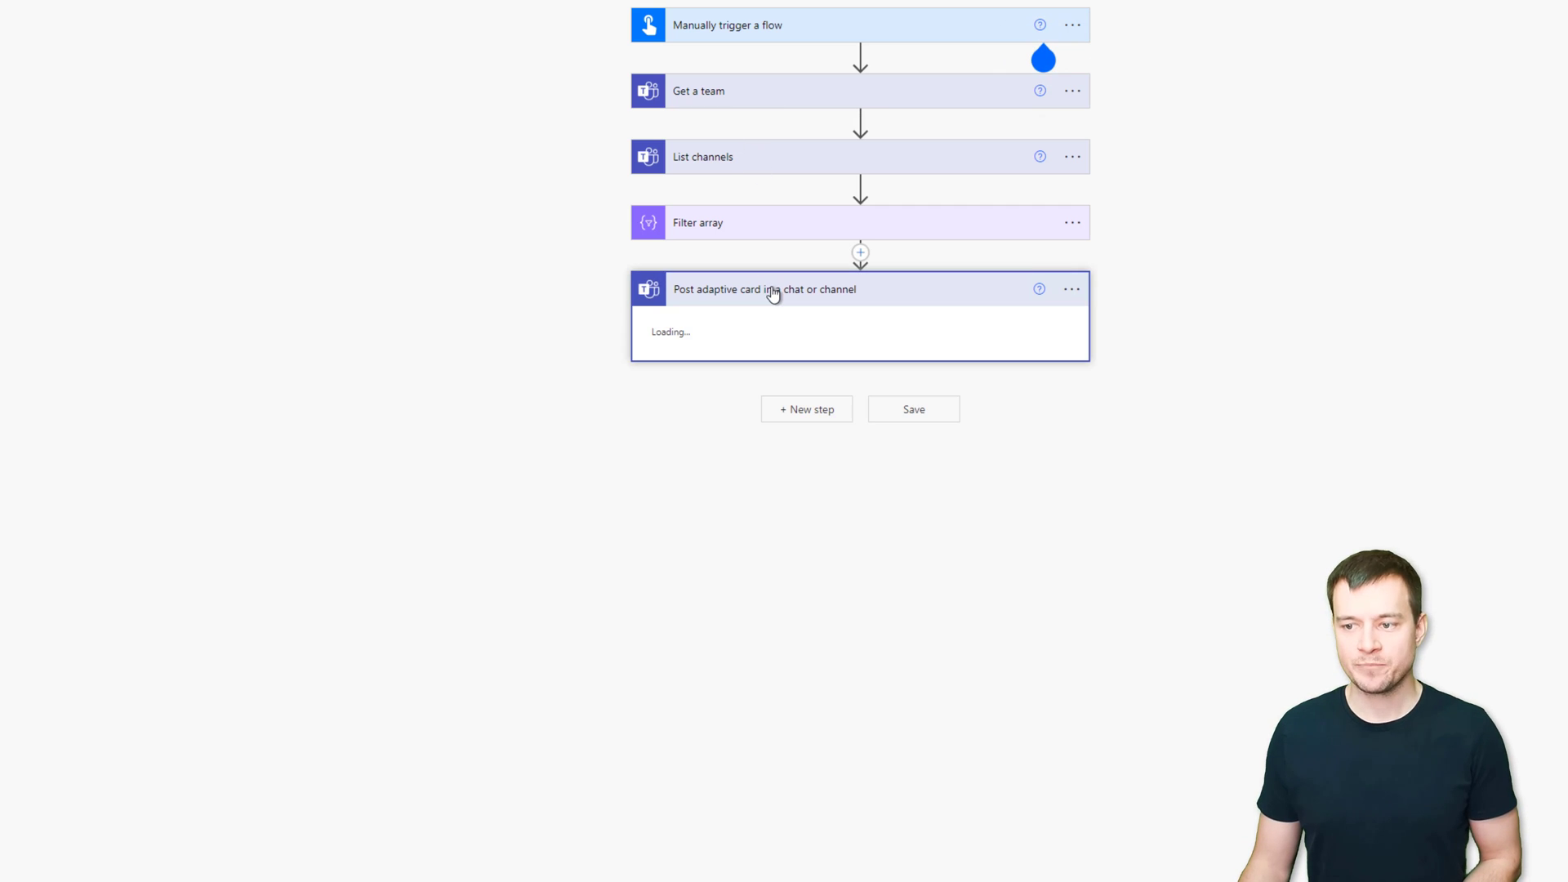
pyautogui.scroll(-15, 1225, 522)
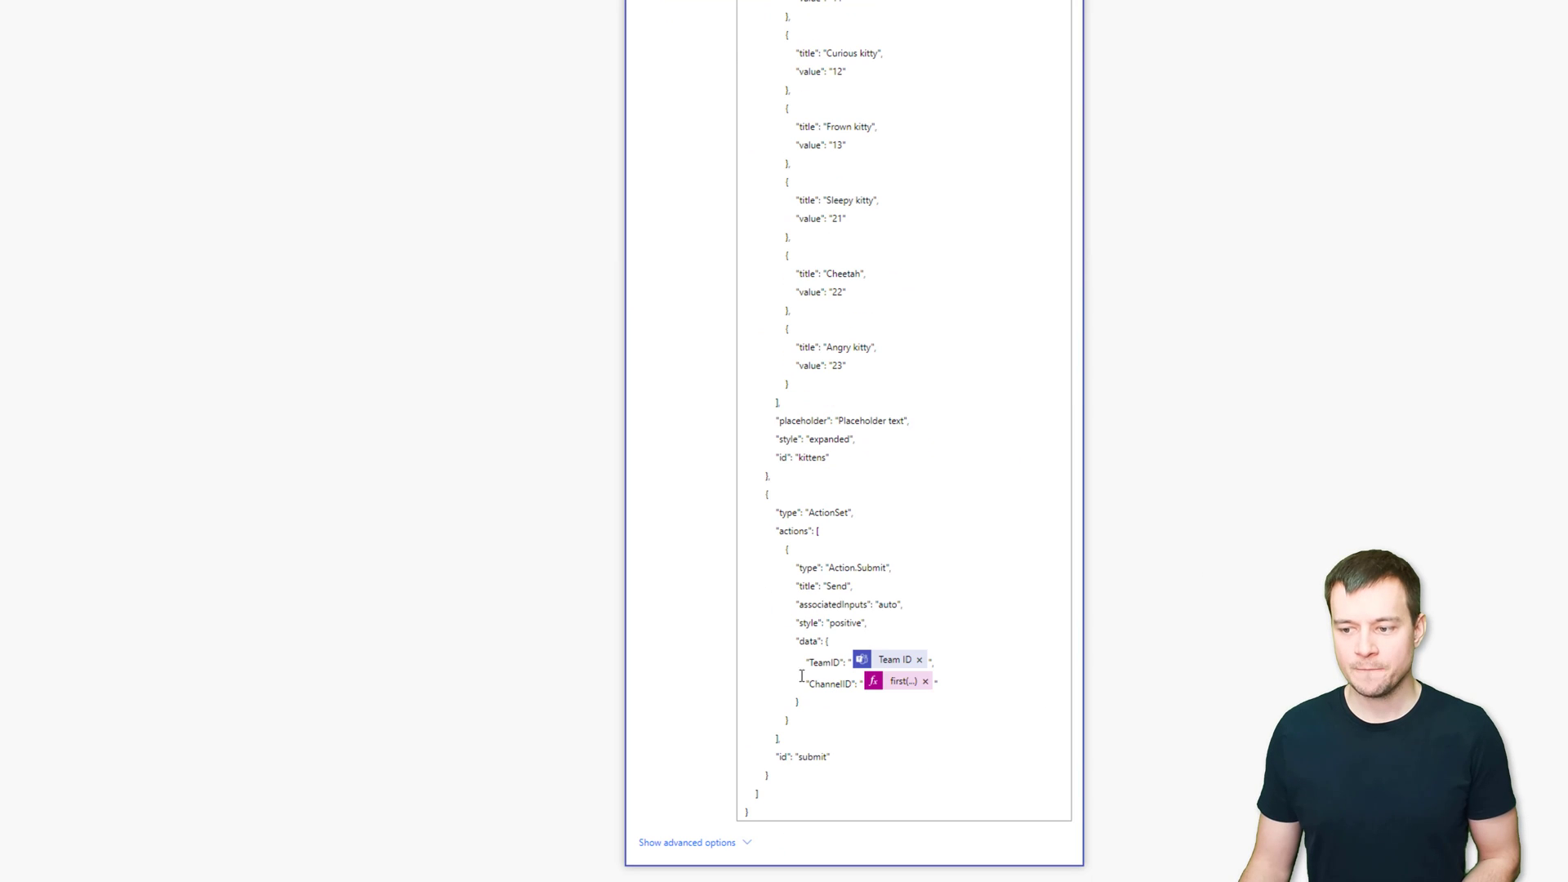
pyautogui.moveTo(797, 622); pyautogui.dragTo(806, 643)
pyautogui.moveTo(805, 700); pyautogui.dragTo(810, 722)
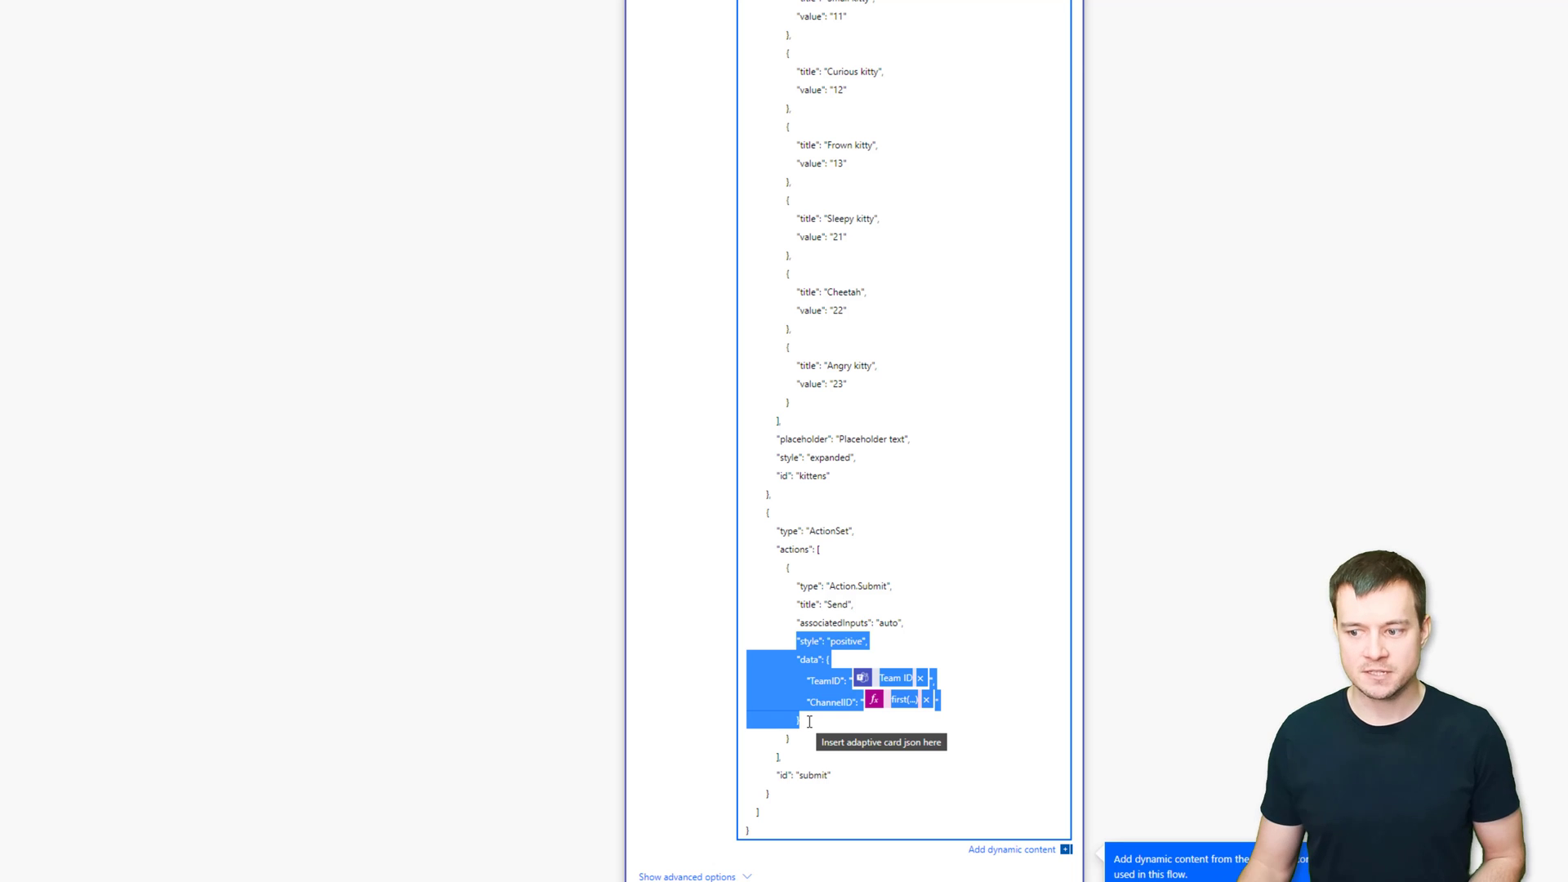
pyautogui.click(809, 721)
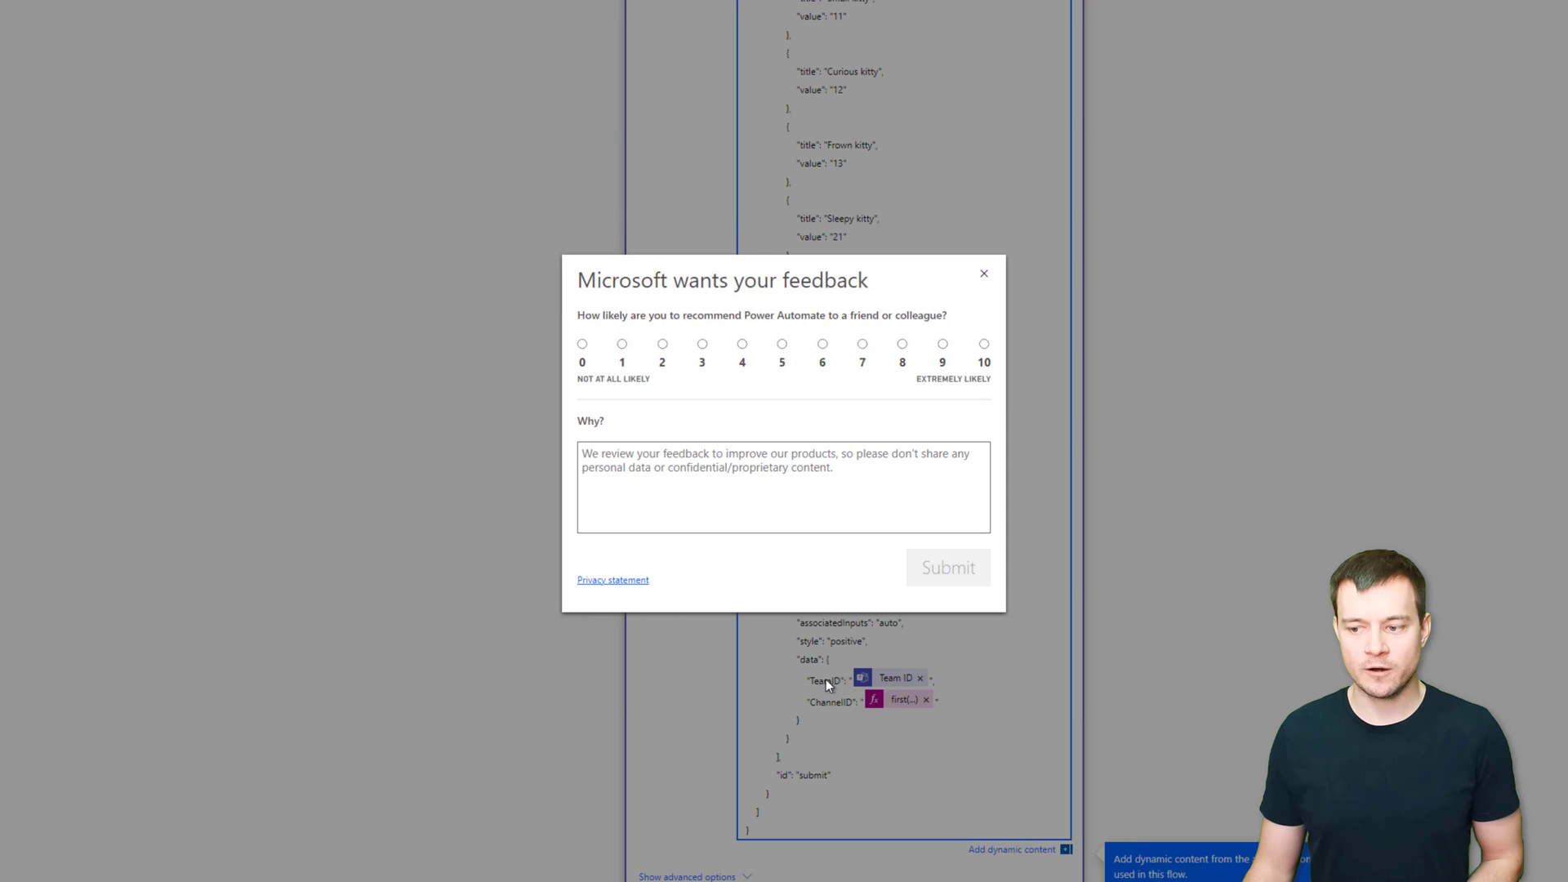
pyautogui.click(984, 275)
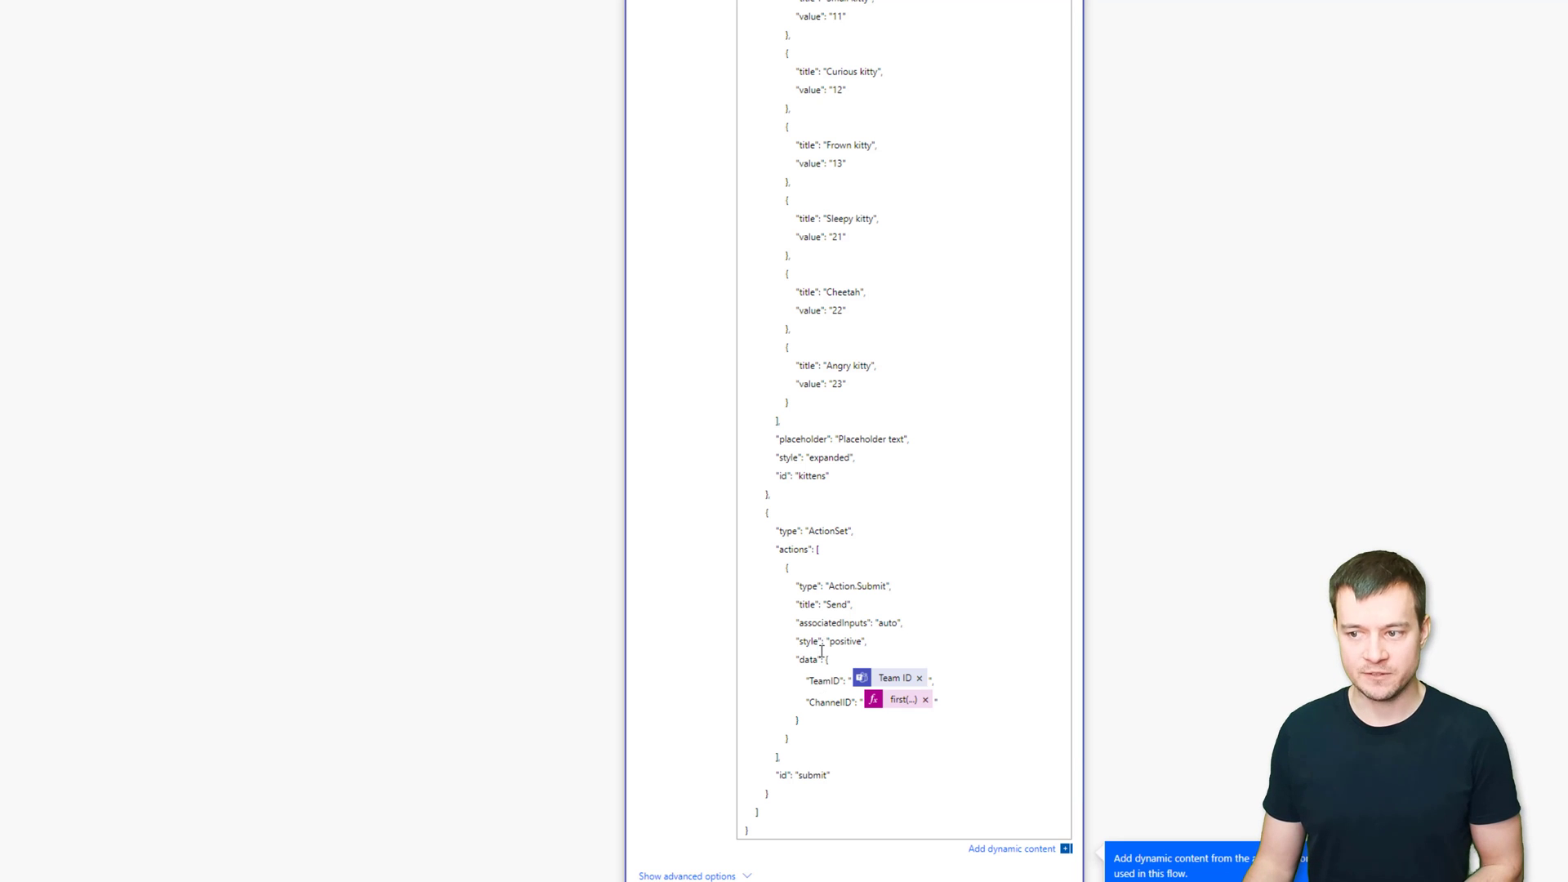
pyautogui.scroll(10, 821, 651)
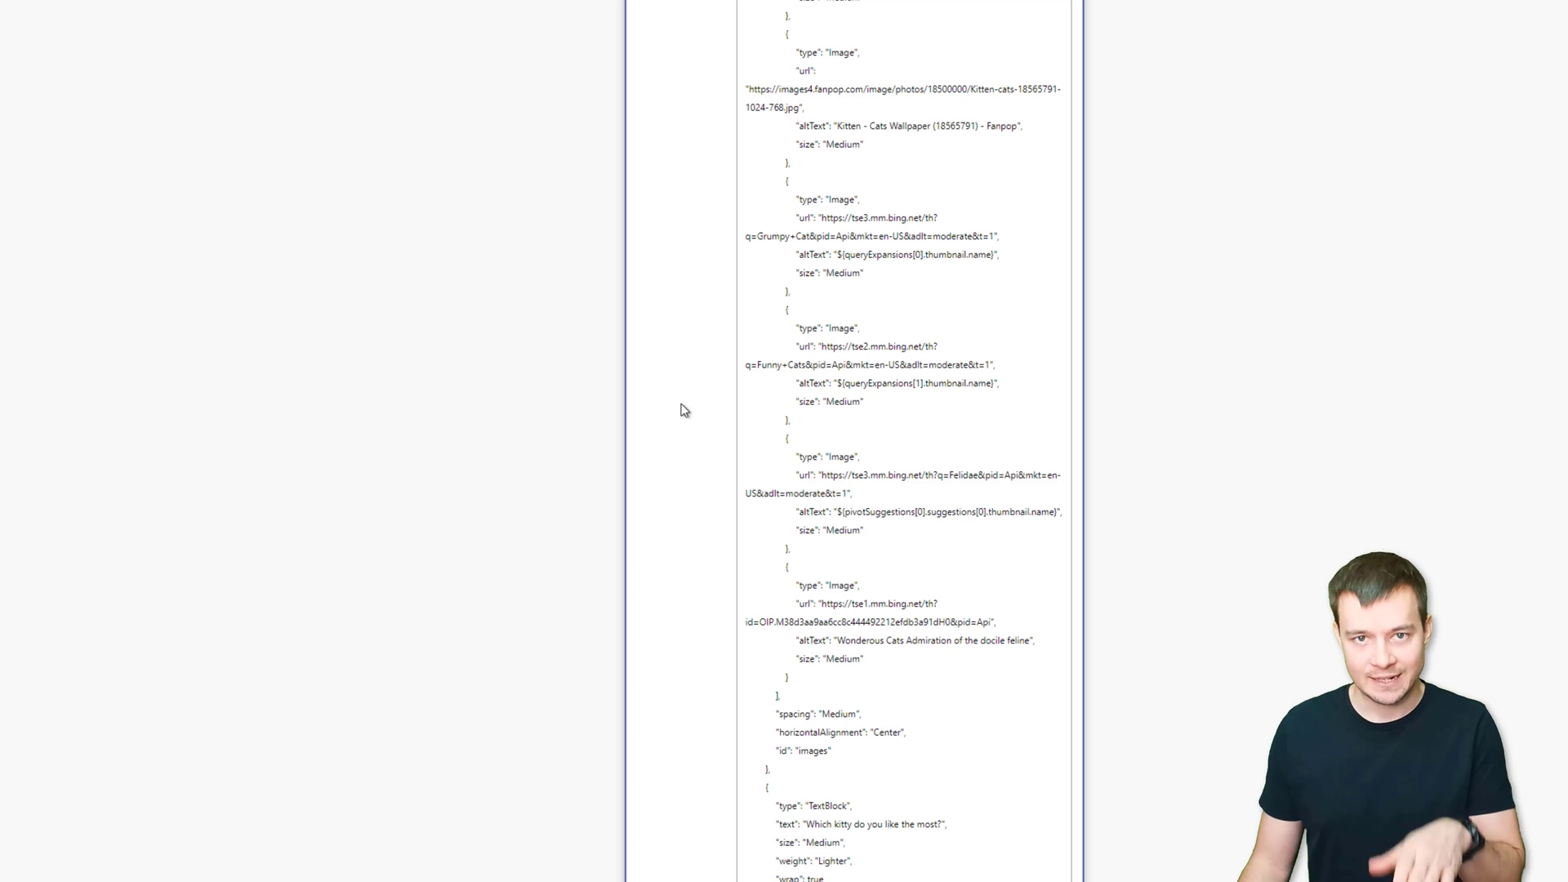
# Start a manual test run of the Post Adaptive Card to Teams flow
pyautogui.scroll(15, 684, 410)
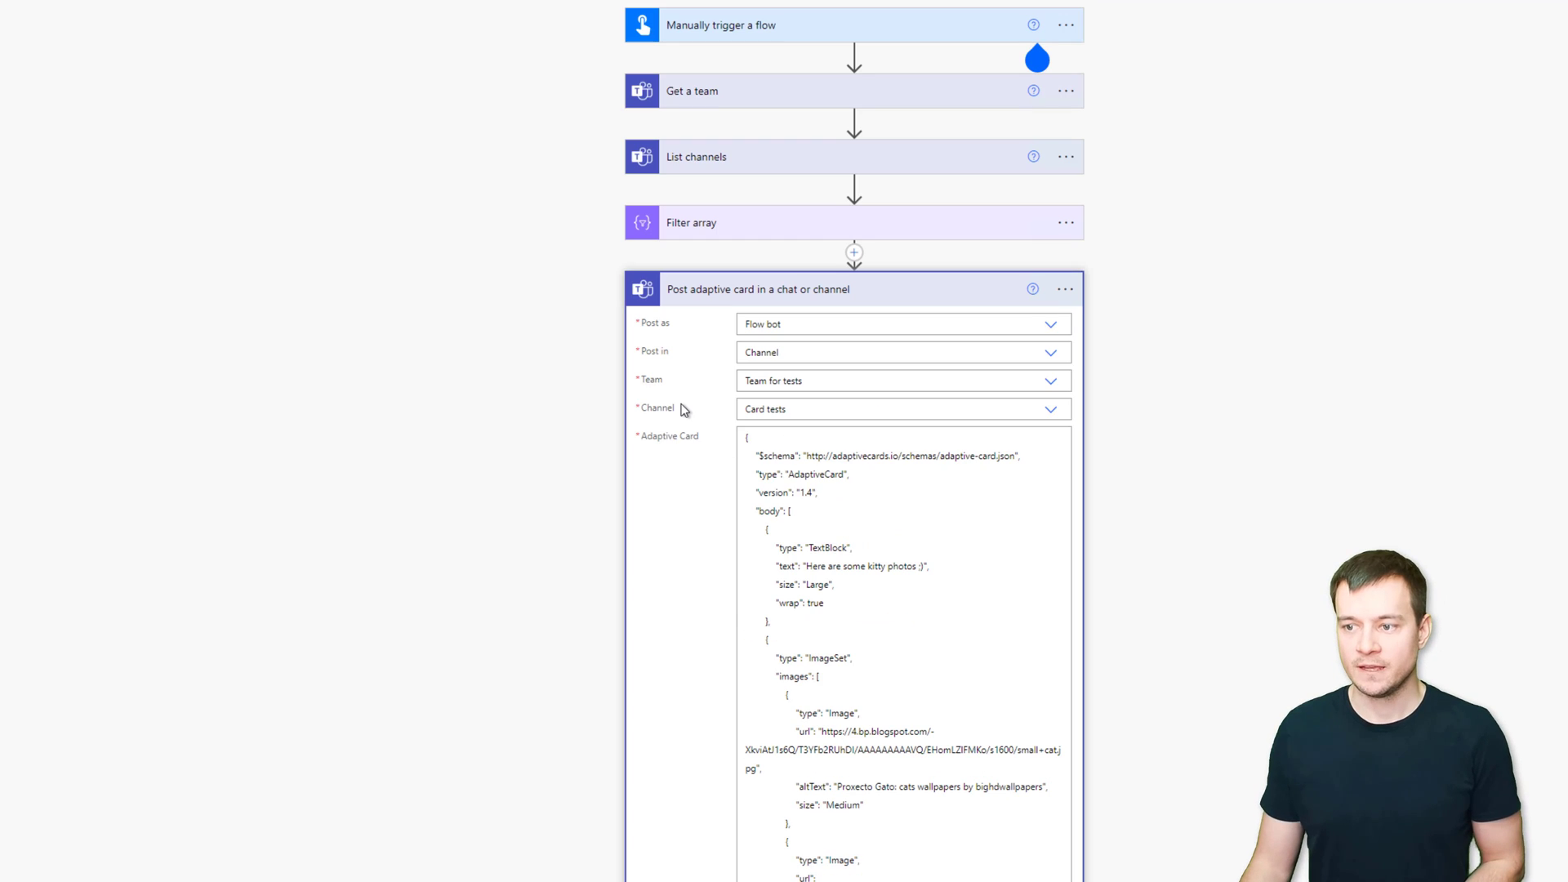
pyautogui.click(833, 523)
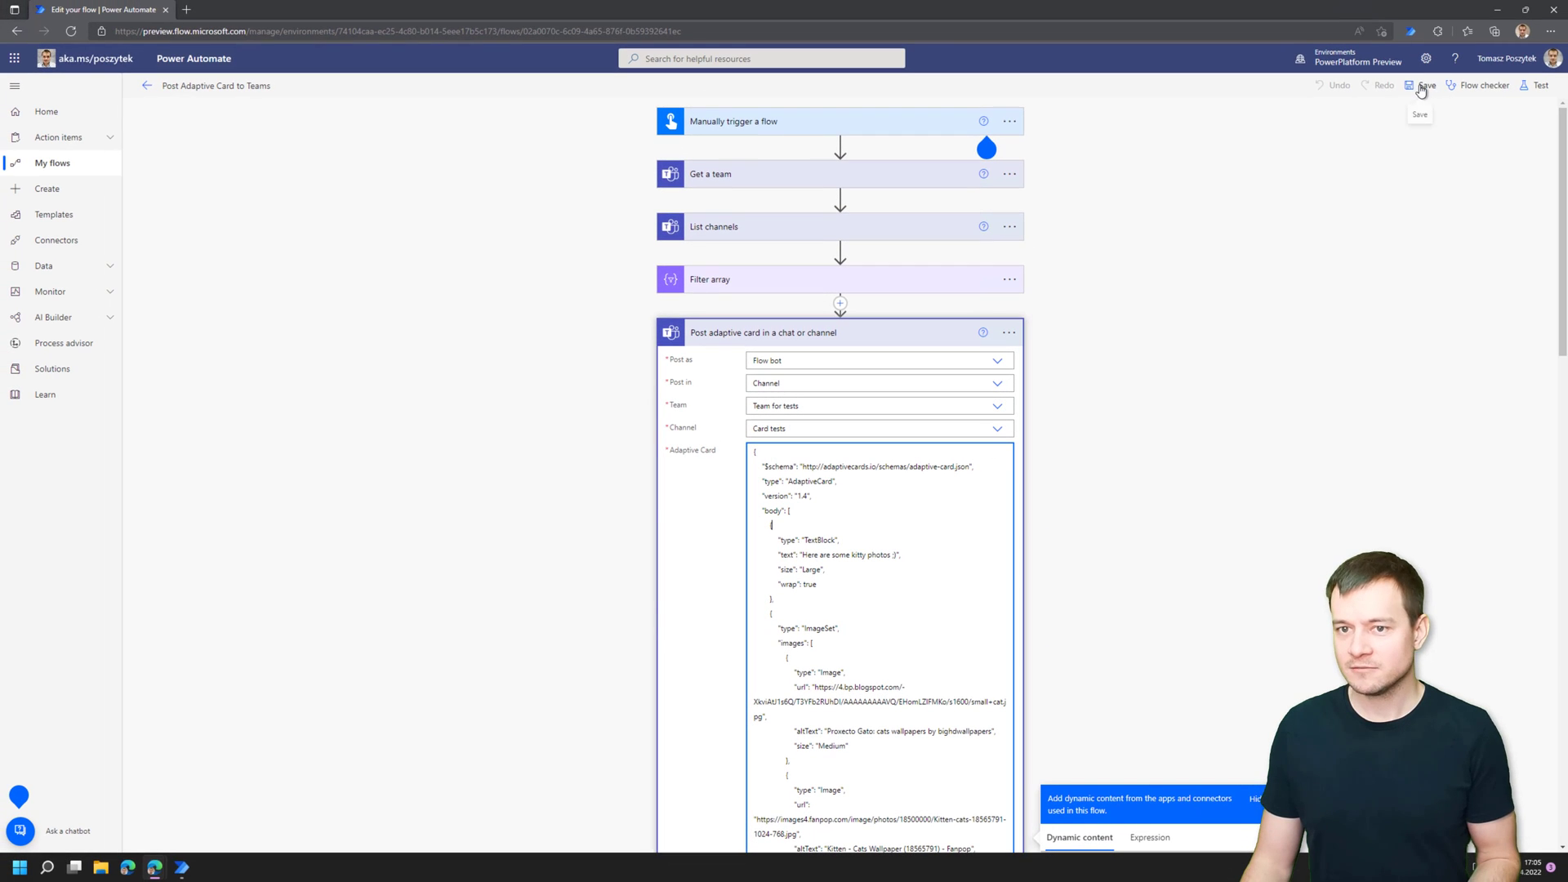
pyautogui.click(1527, 90)
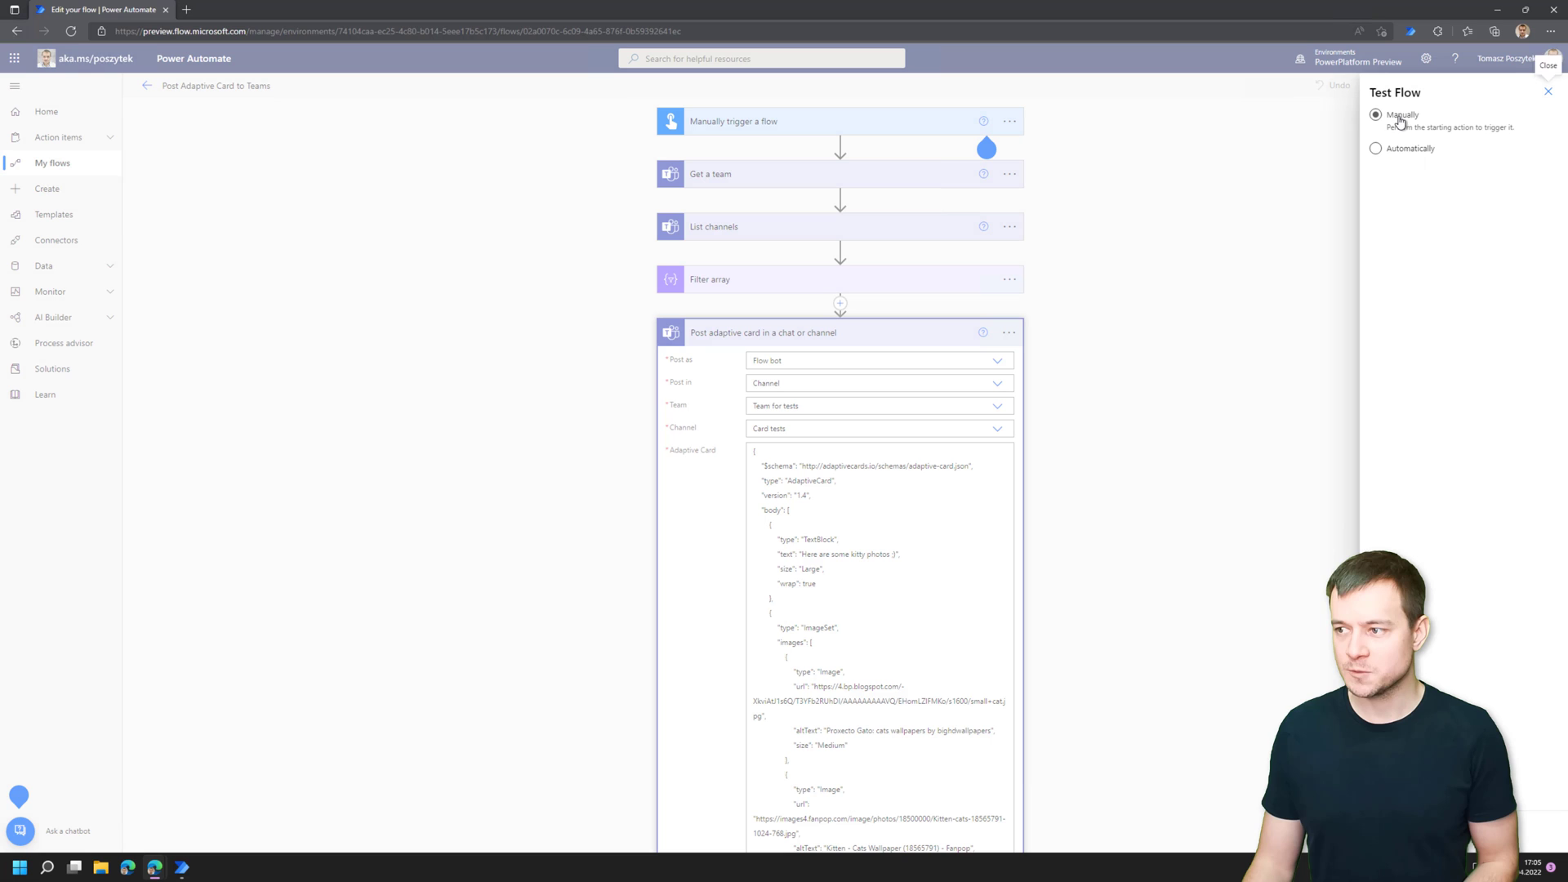
pyautogui.click(1388, 821)
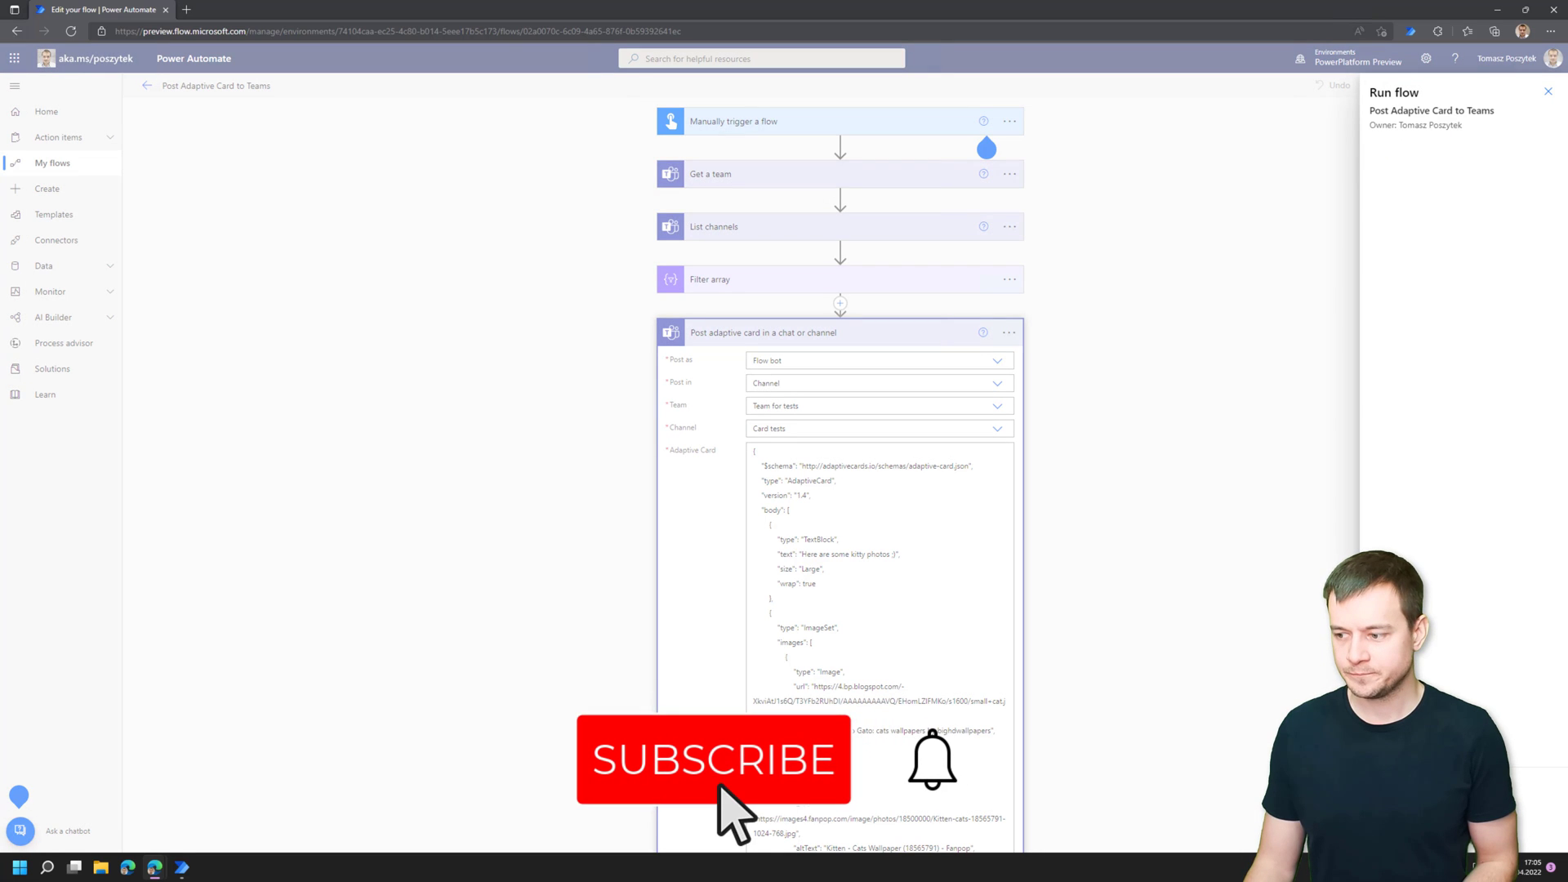
pyautogui.click(1389, 821)
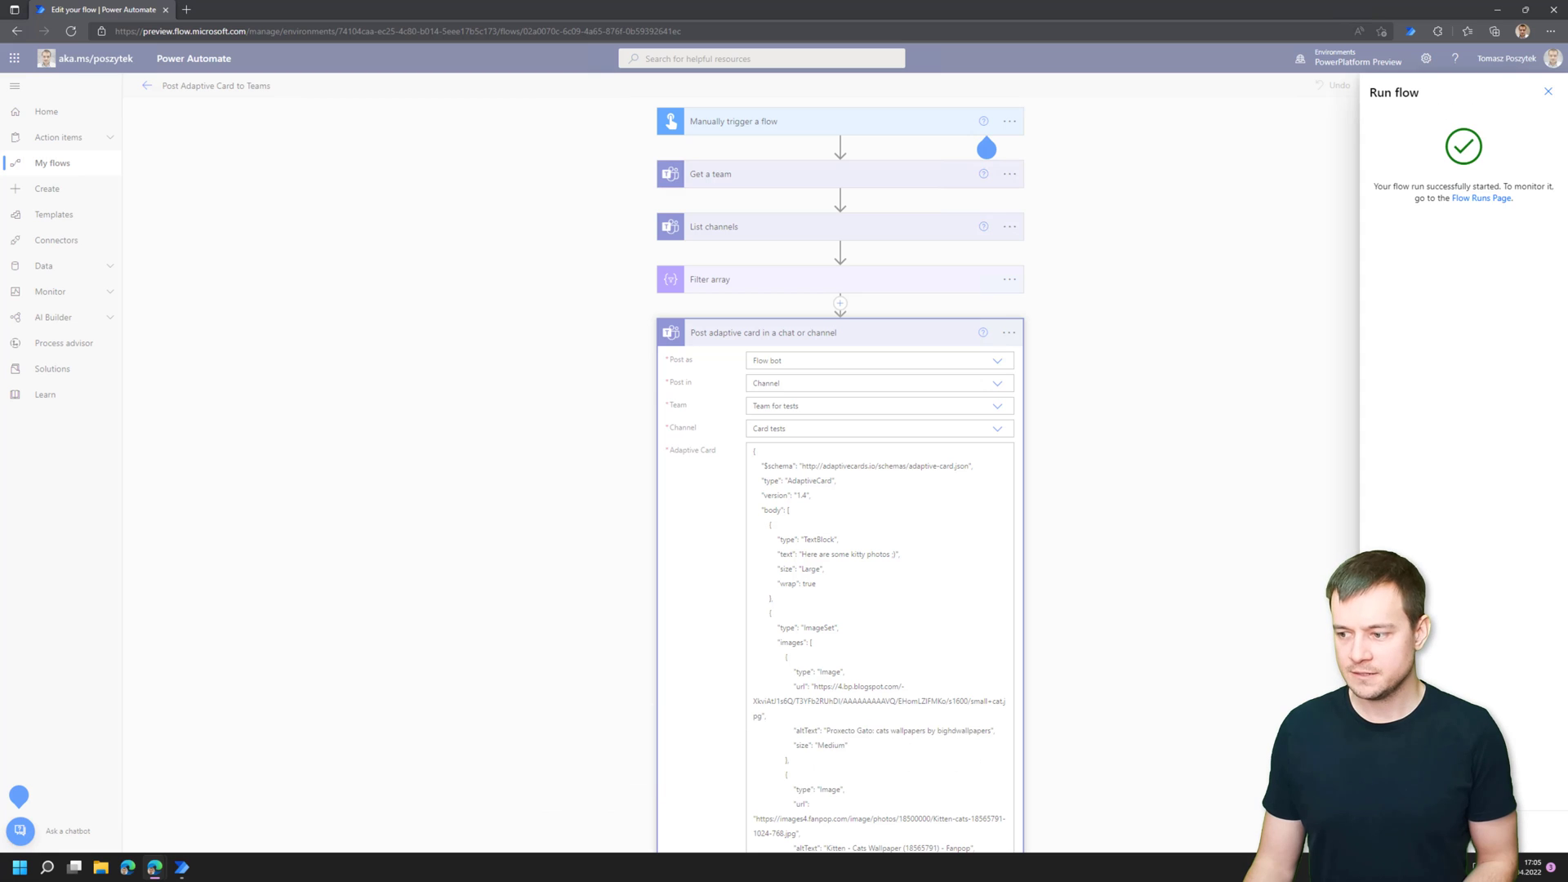
pyautogui.click(1388, 821)
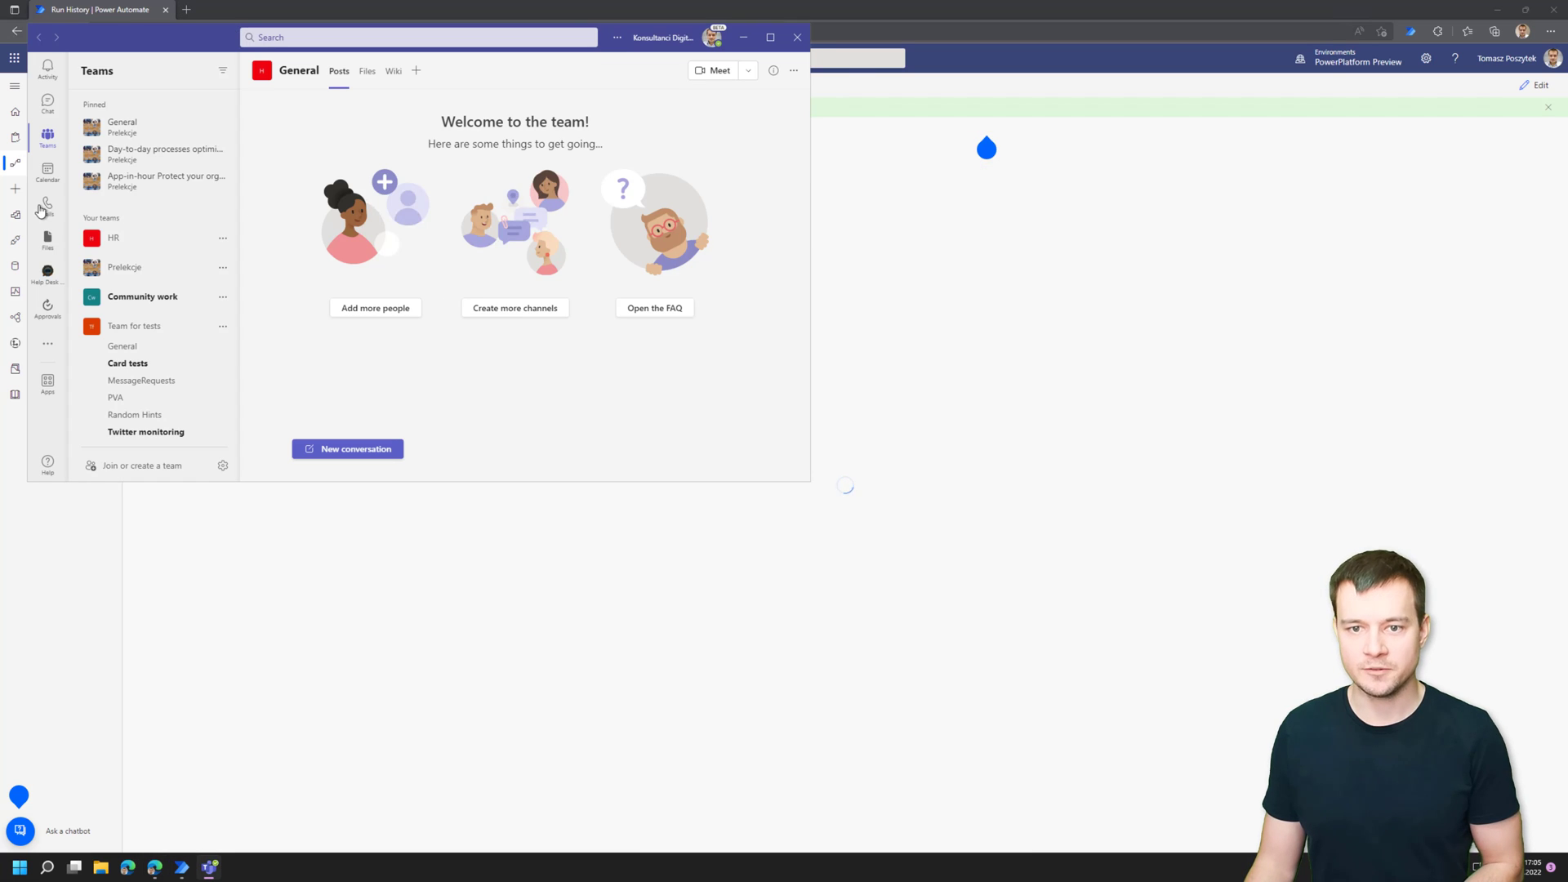
# Open the Card tests channel in Teams and arrange its window beside the flow run
pyautogui.click(135, 365)
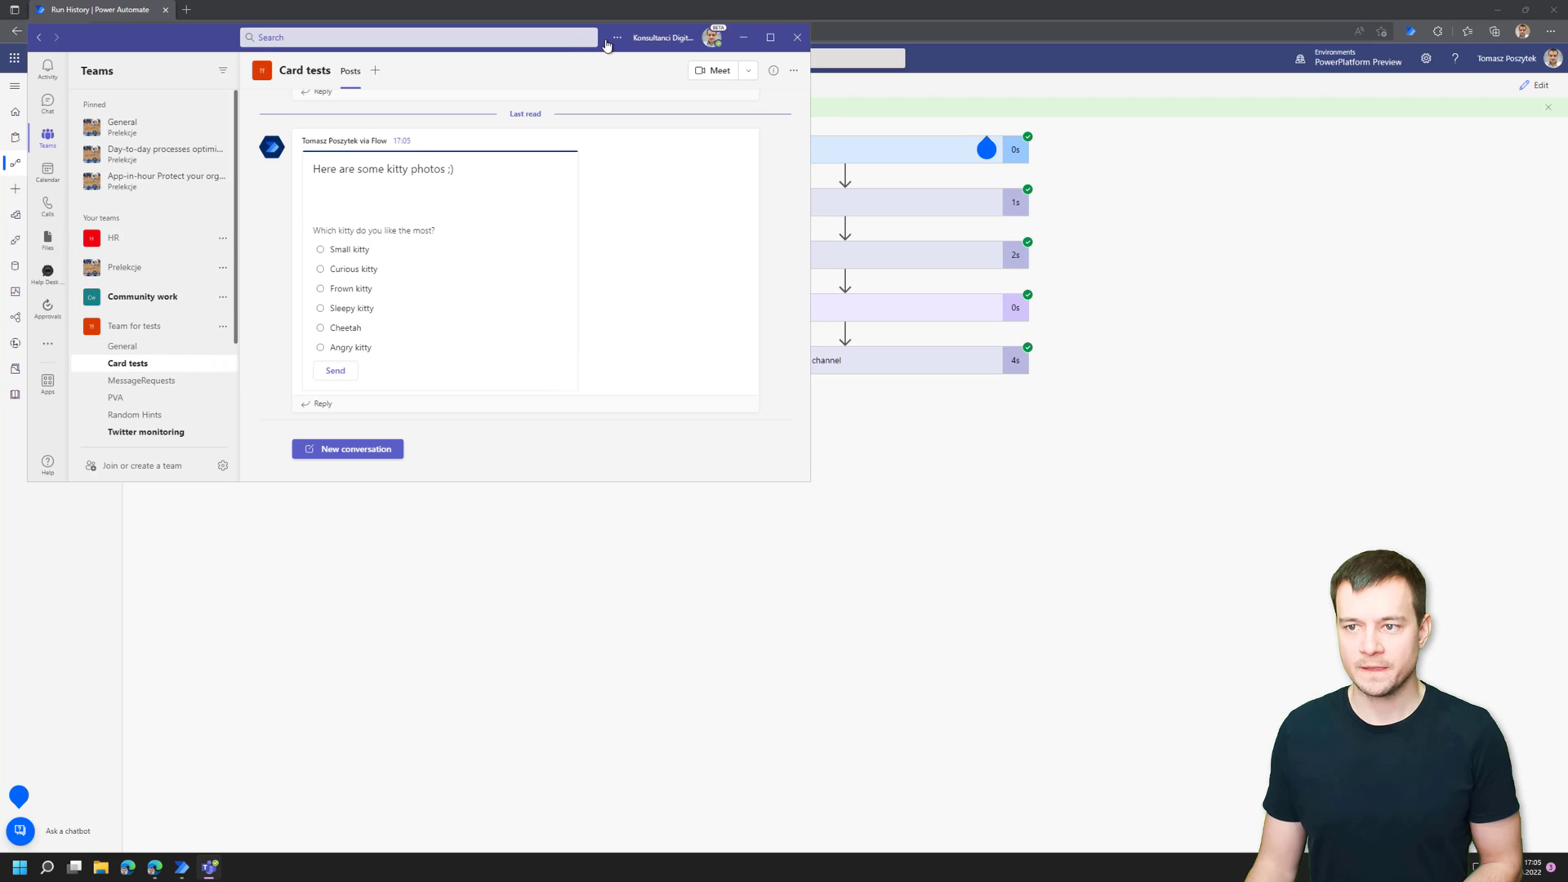
pyautogui.moveTo(607, 45); pyautogui.dragTo(1076, 307)
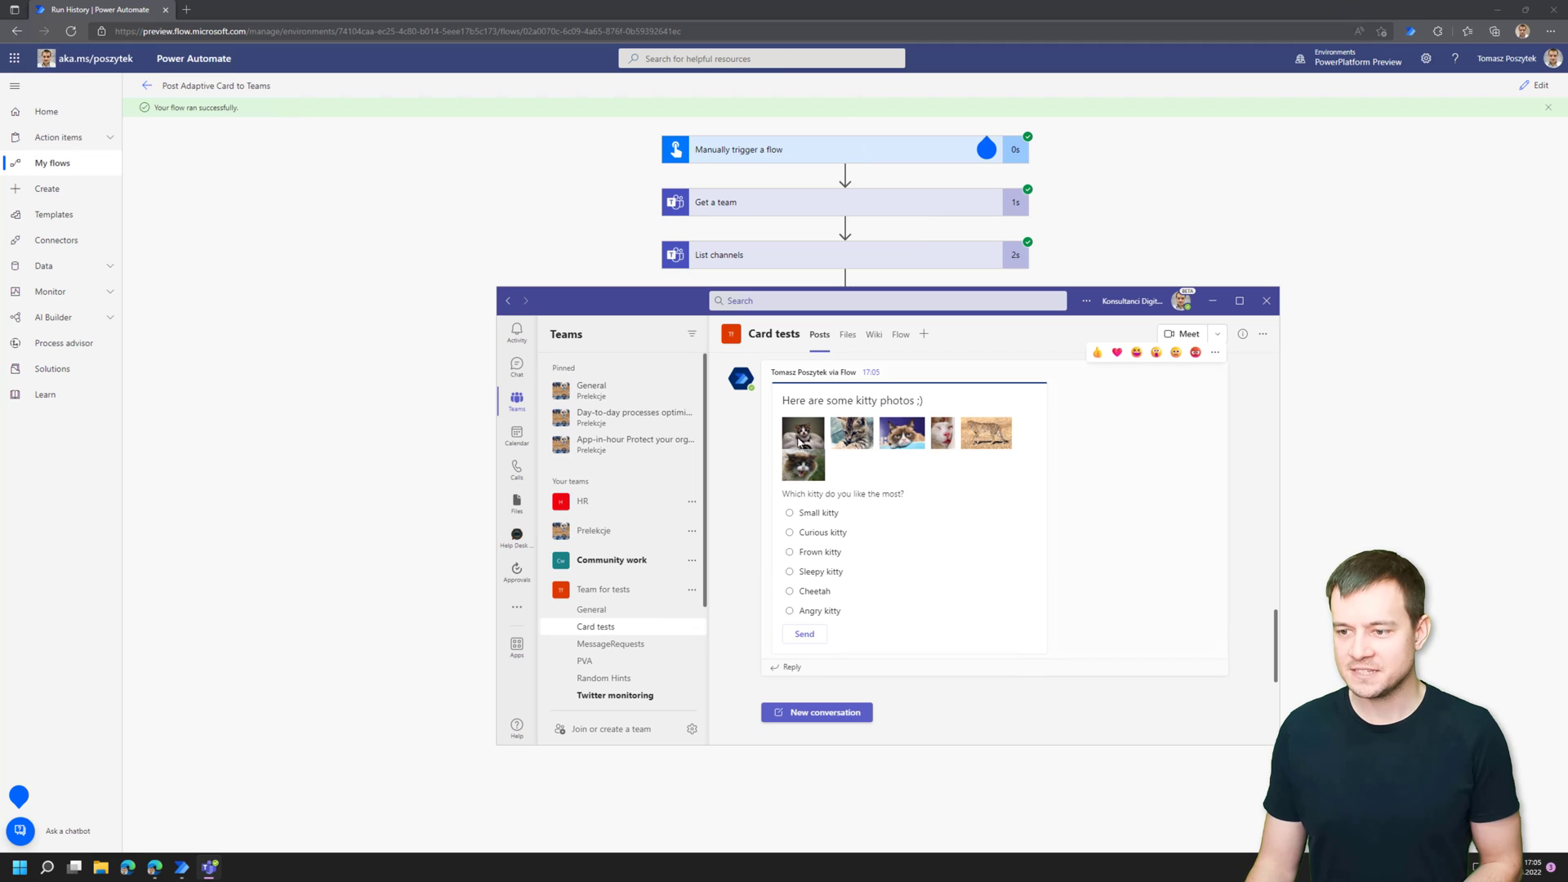
pyautogui.moveTo(1077, 310); pyautogui.dragTo(1081, 508)
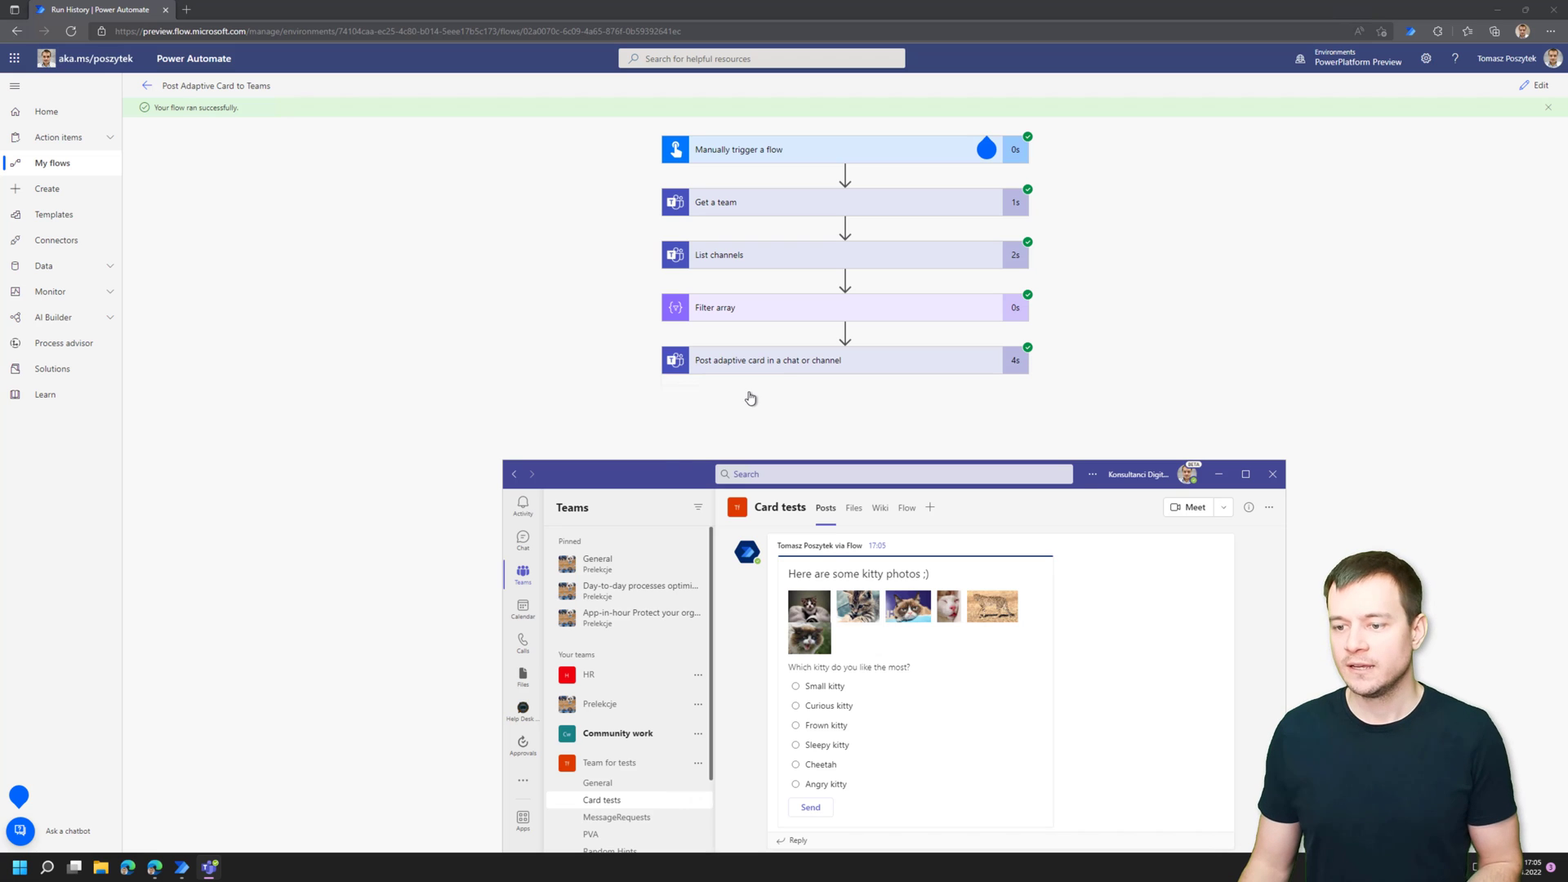
pyautogui.moveTo(675, 464); pyautogui.dragTo(632, 404)
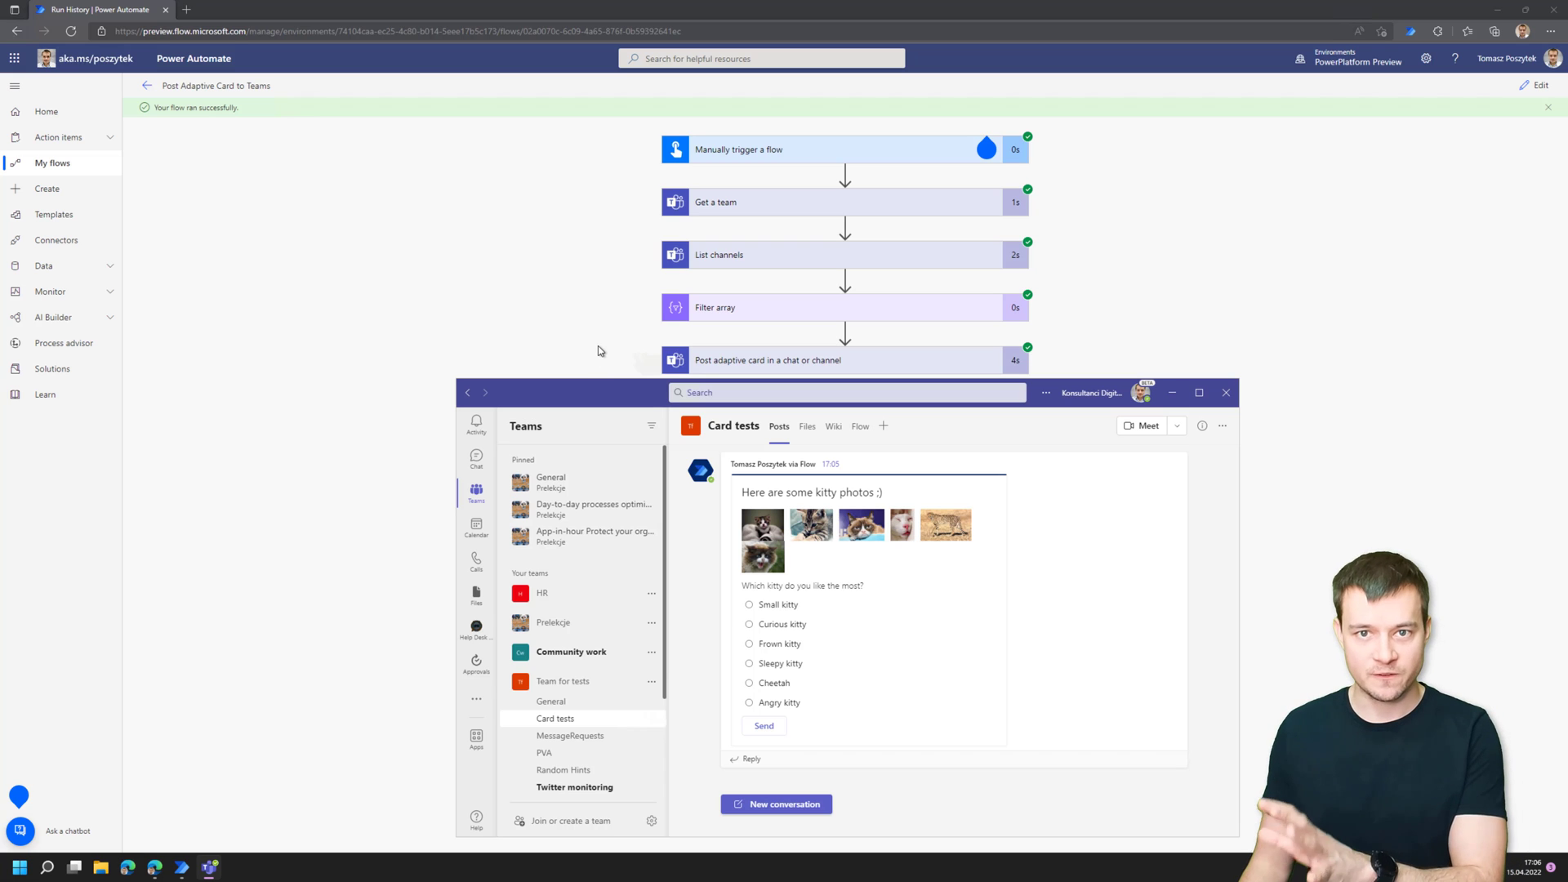
# Open My flows in a new tab and edit the Get response from Adaptive Card flow
pyautogui.rightClick(66, 166)
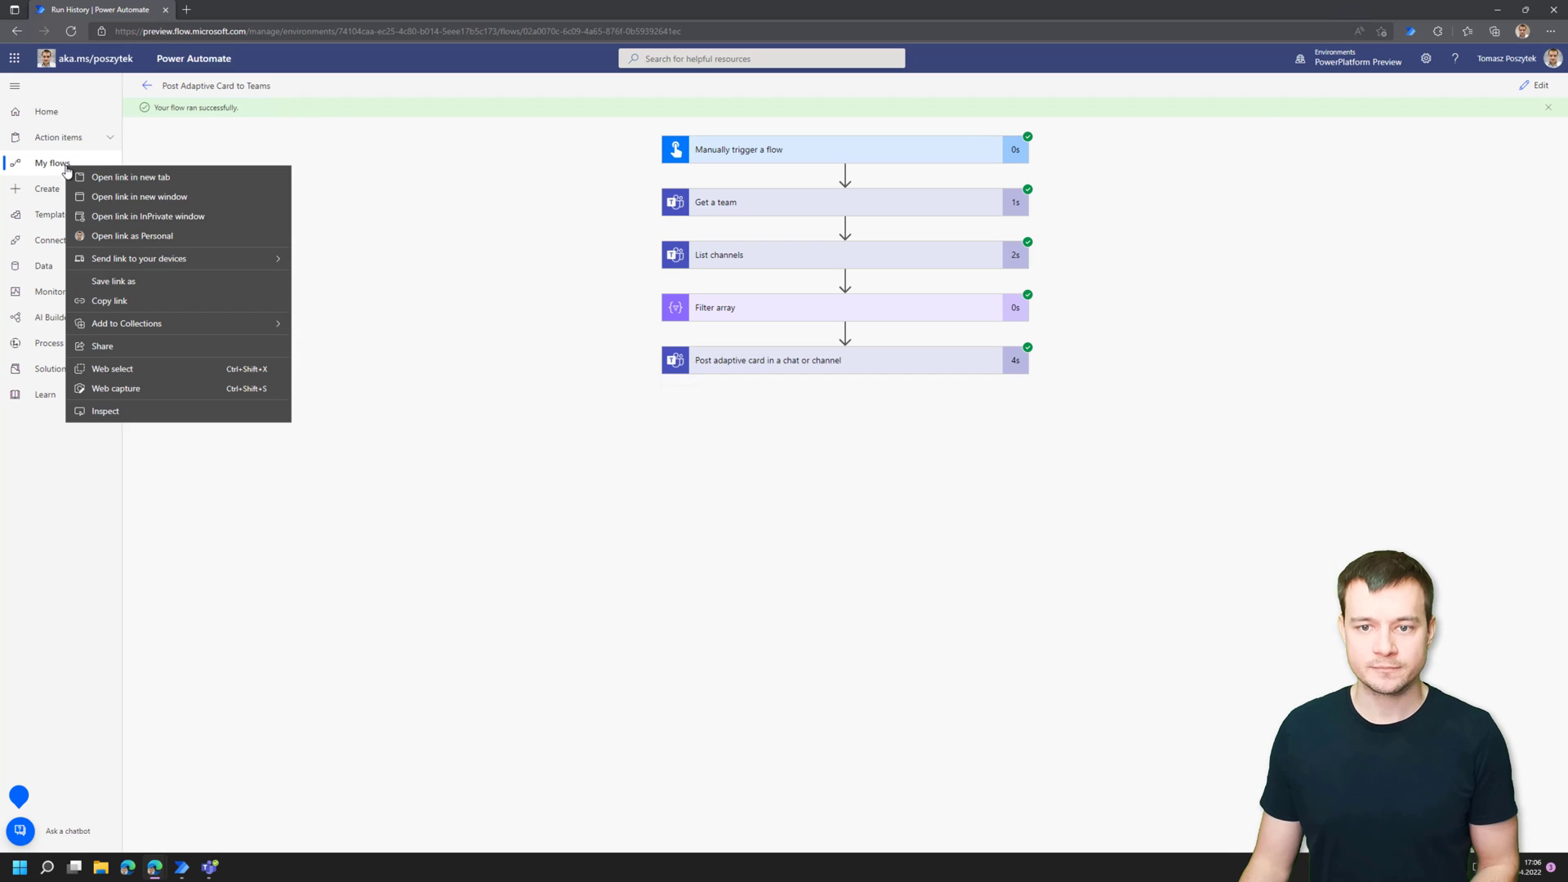
pyautogui.click(99, 176)
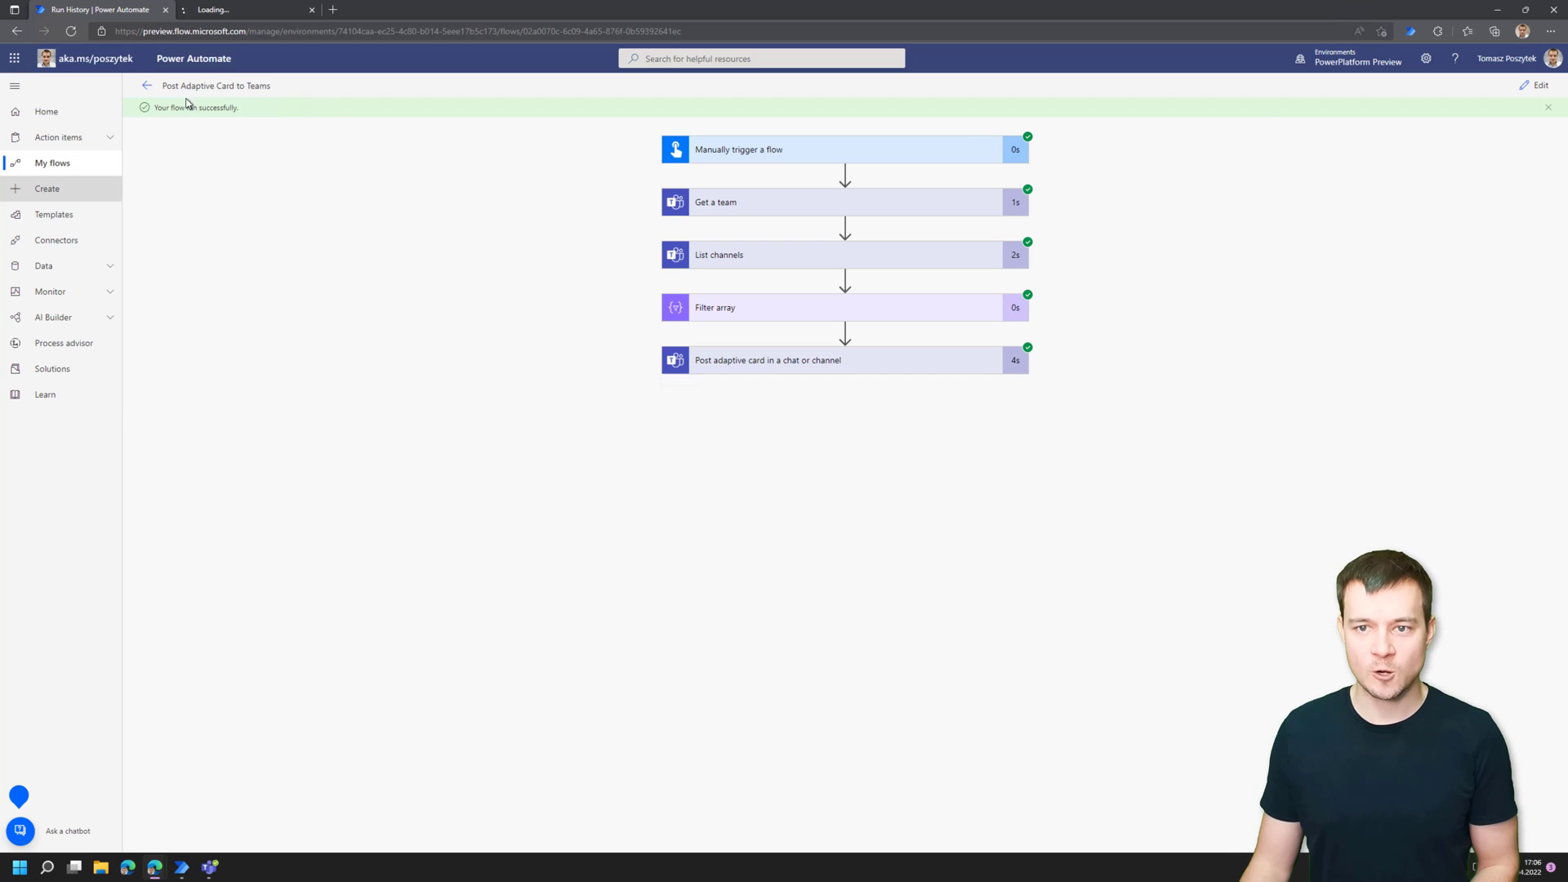
pyautogui.click(222, 14)
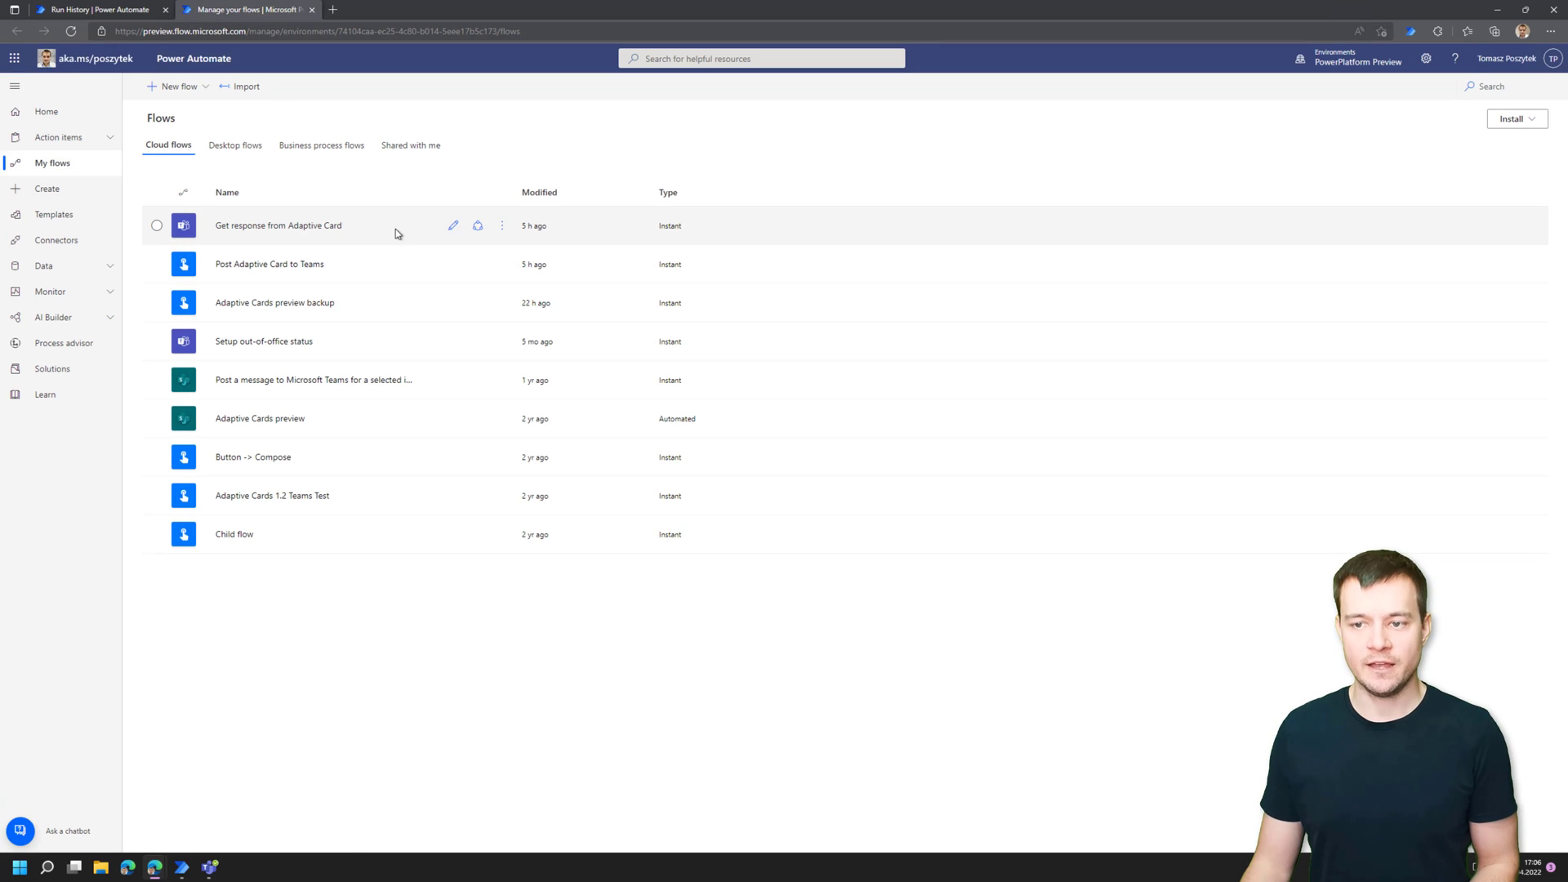
pyautogui.click(453, 233)
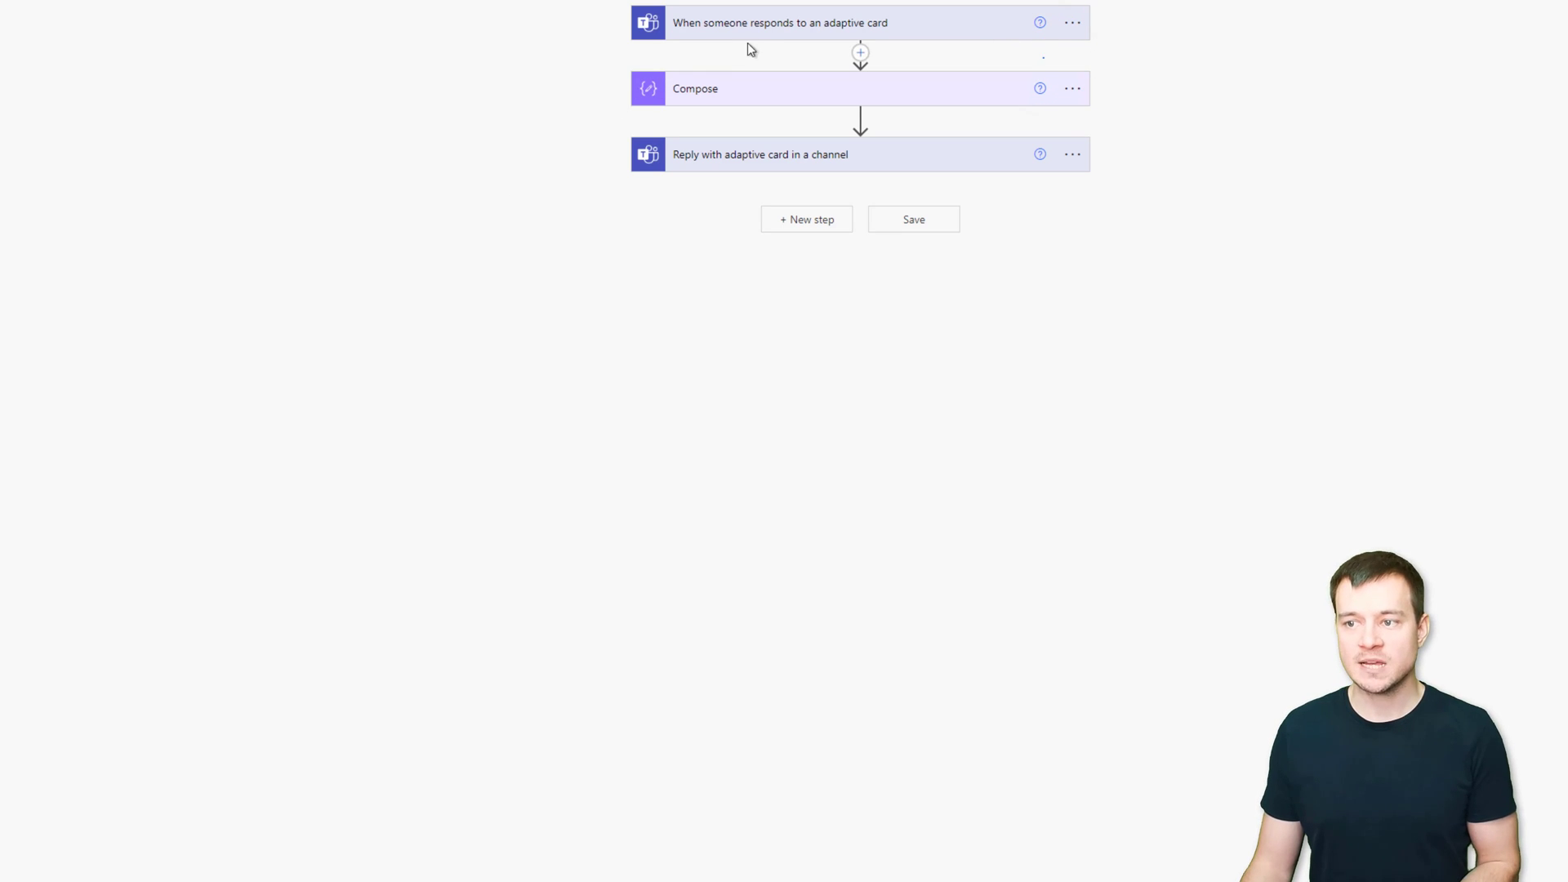
# Expand the response trigger and delete all JSON in its Inputs Adaptive Card field
pyautogui.click(819, 39)
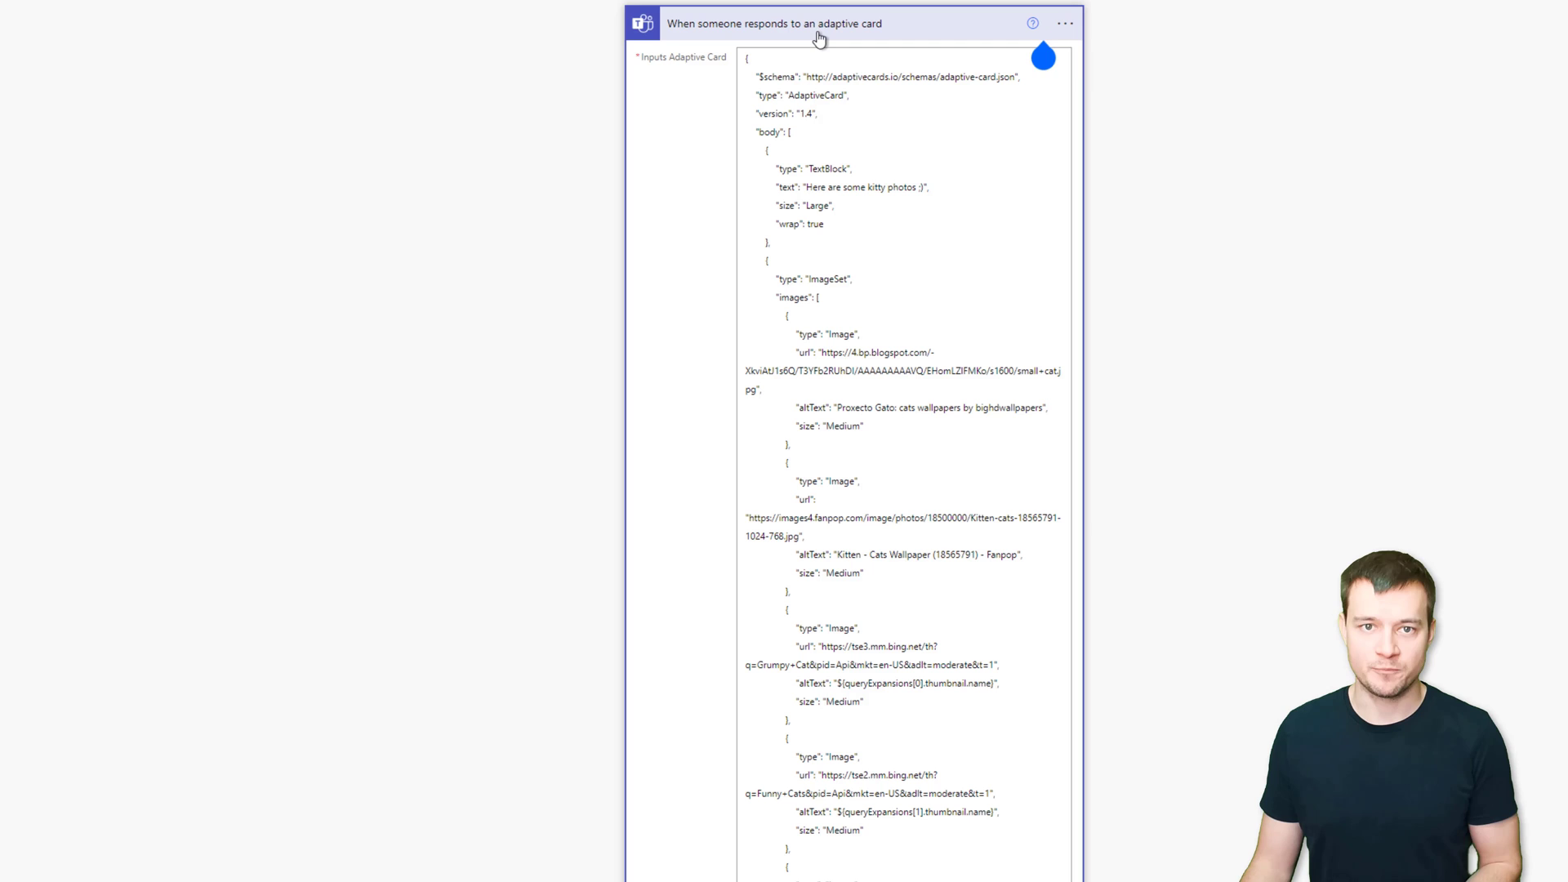
pyautogui.click(764, 78)
pyautogui.hotkey('ctrl', 'a')
pyautogui.press('Delete')
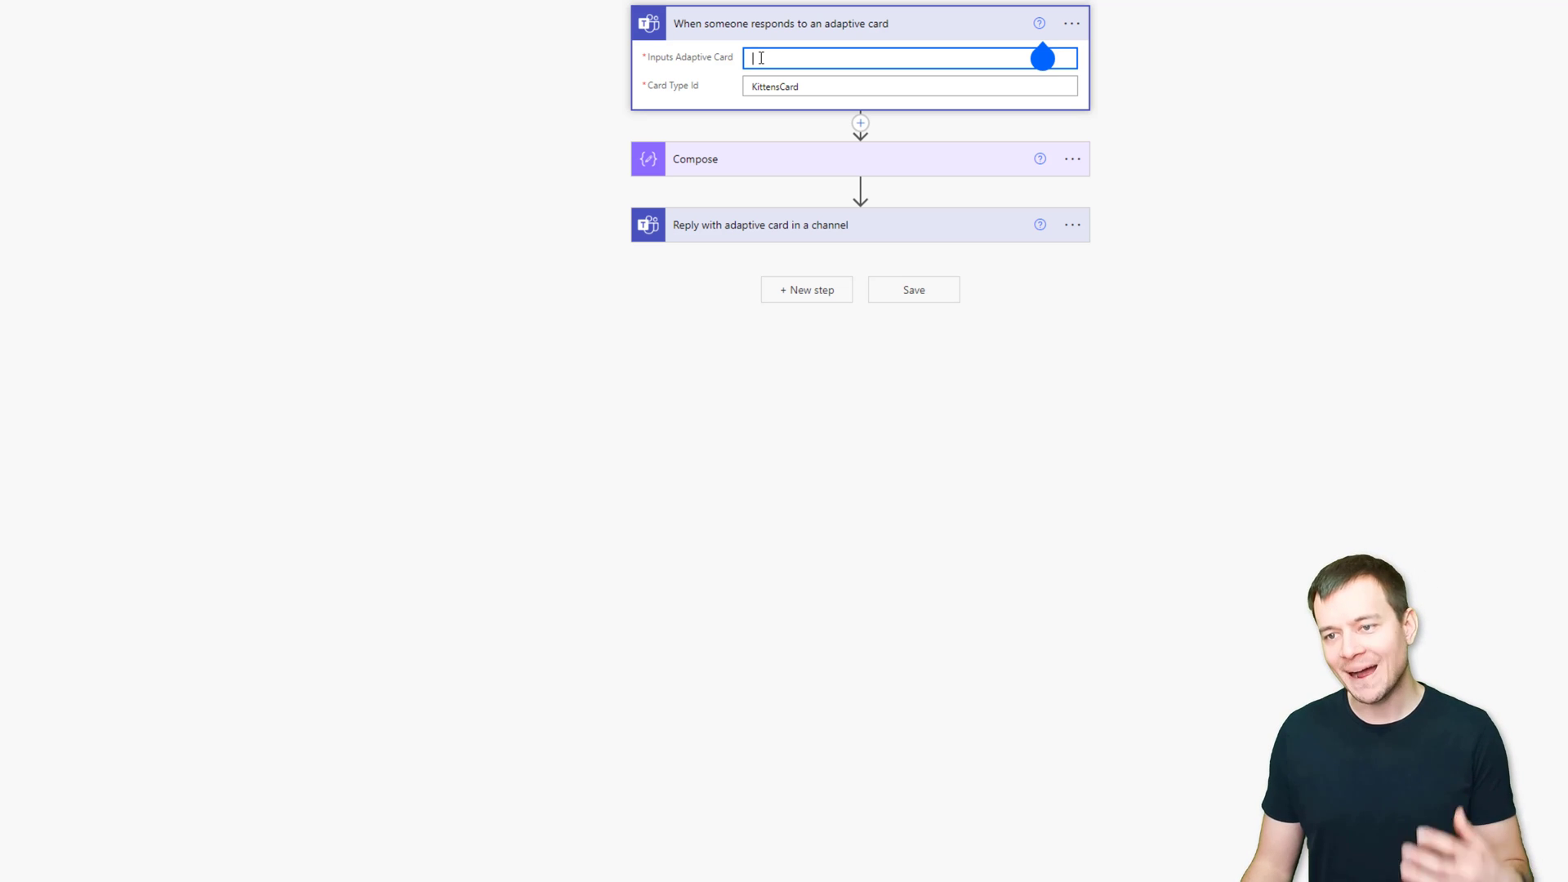
# Paste the kitten card JSON into the trigger and view dynamic content for the Compose input
pyautogui.hotkey('ctrl', 'v')
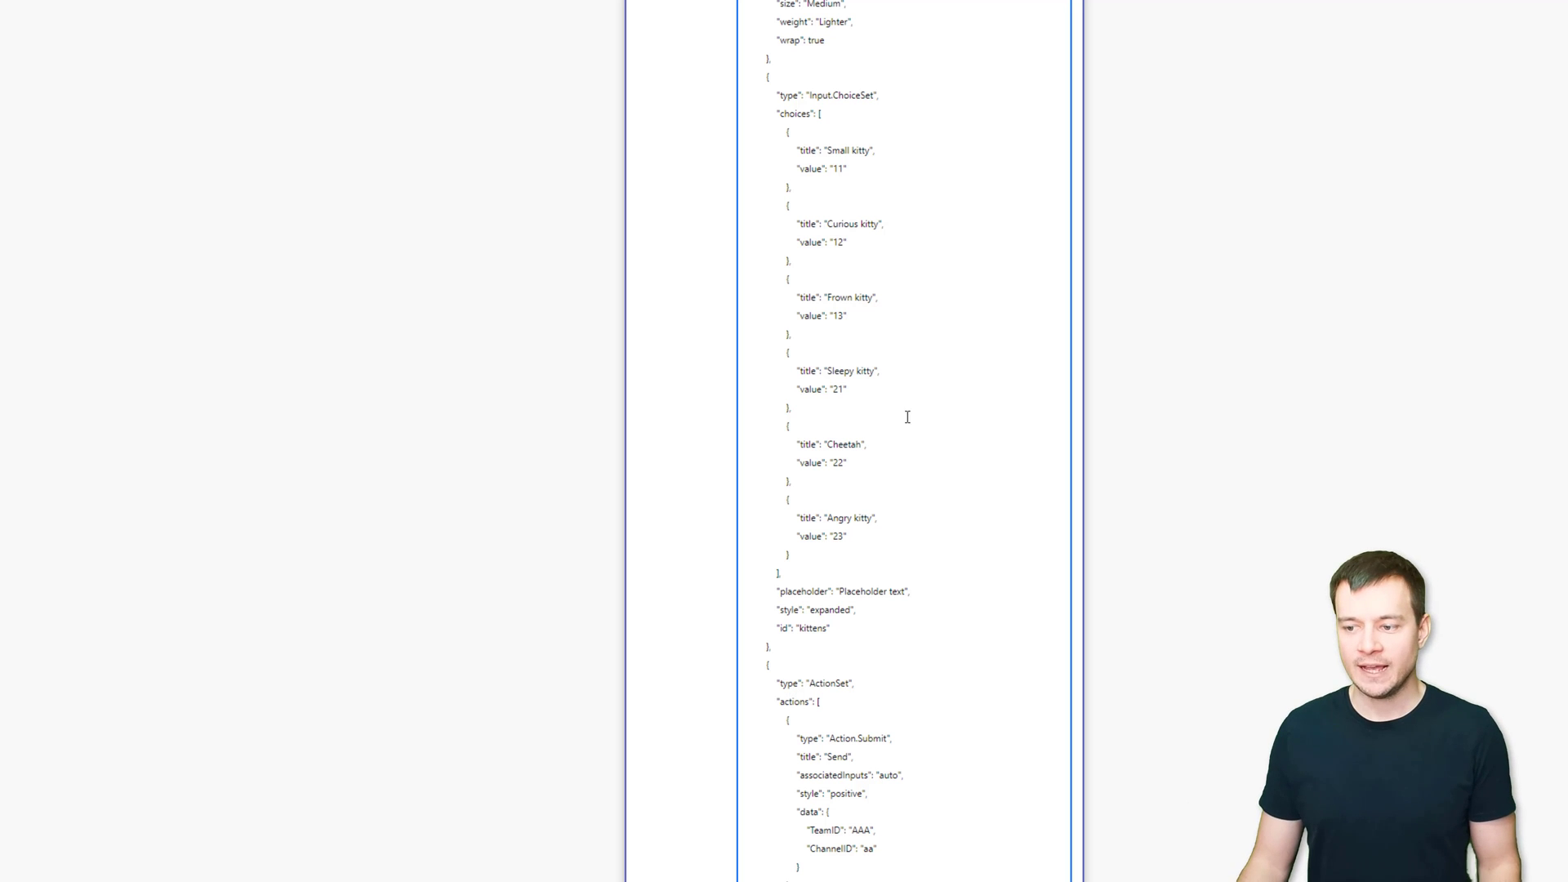
pyautogui.scroll(-3, 904, 421)
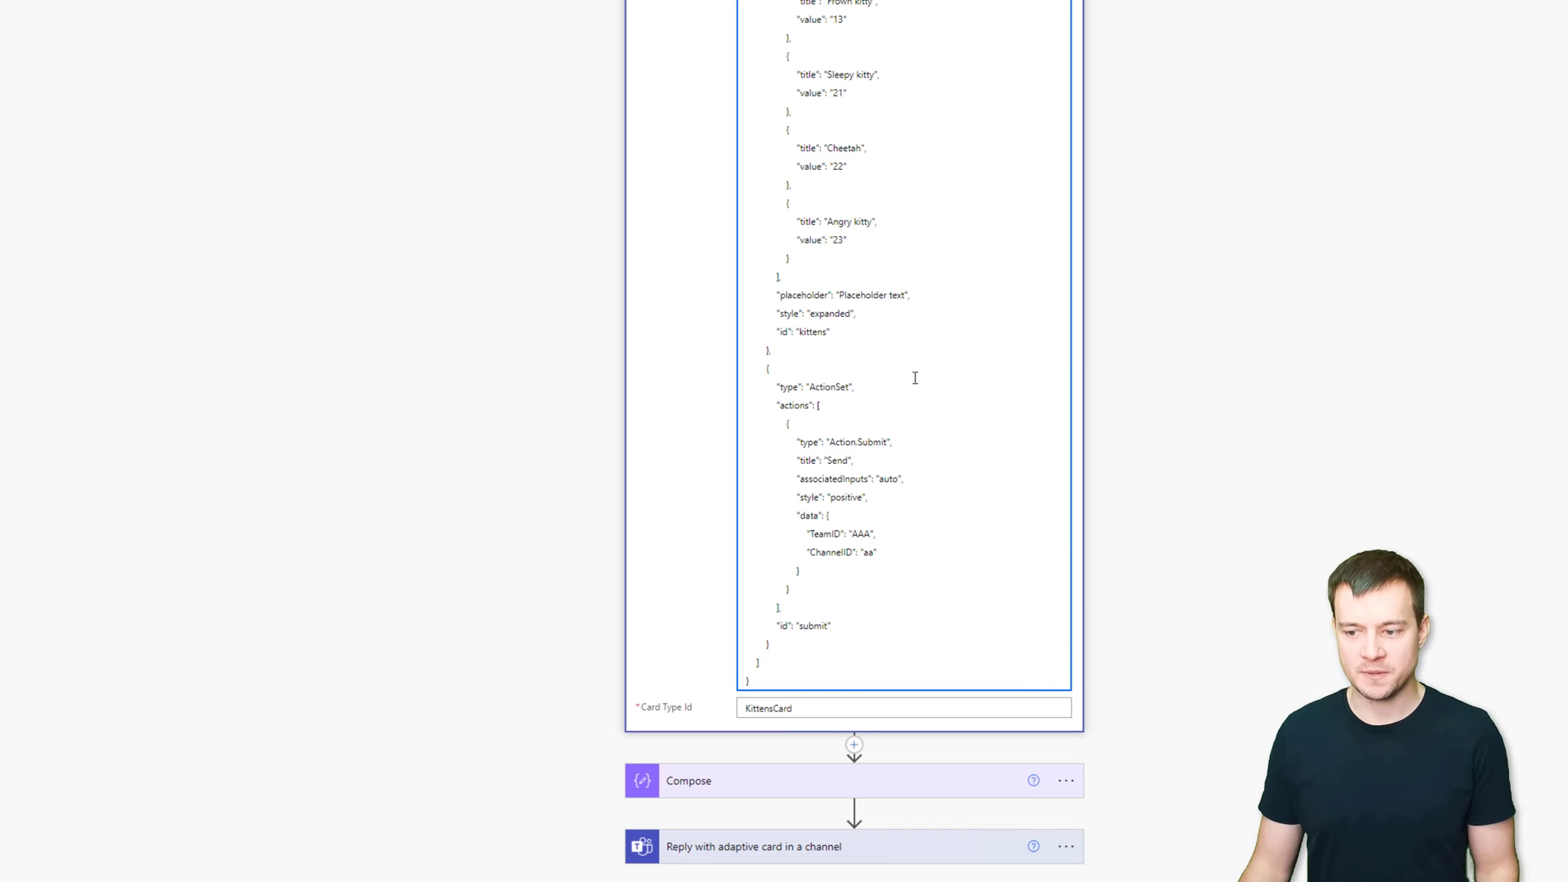
pyautogui.click(899, 786)
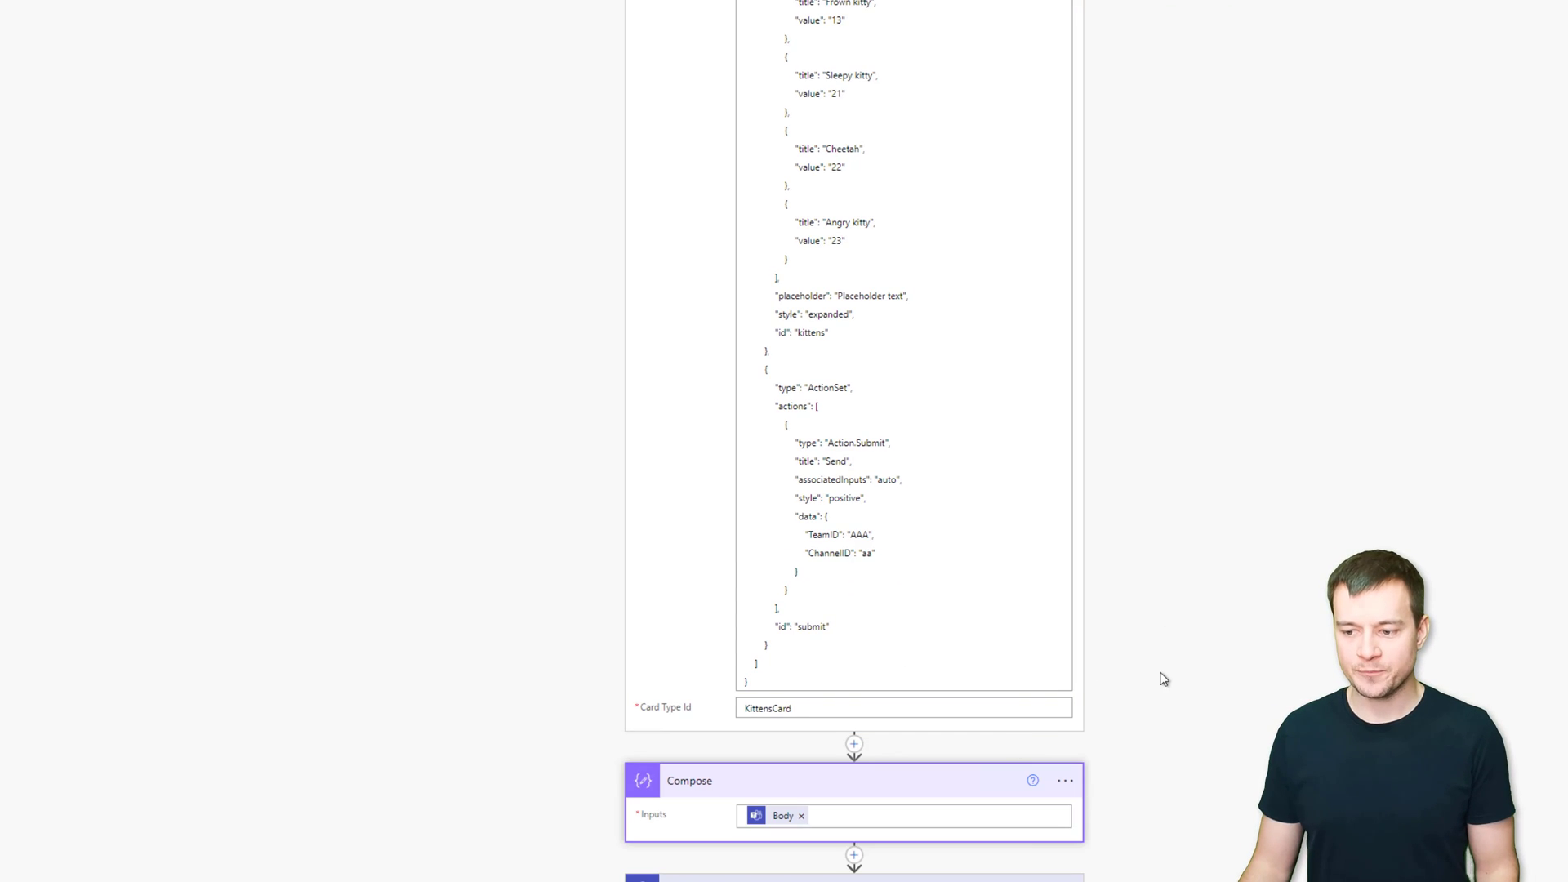
pyautogui.click(919, 776)
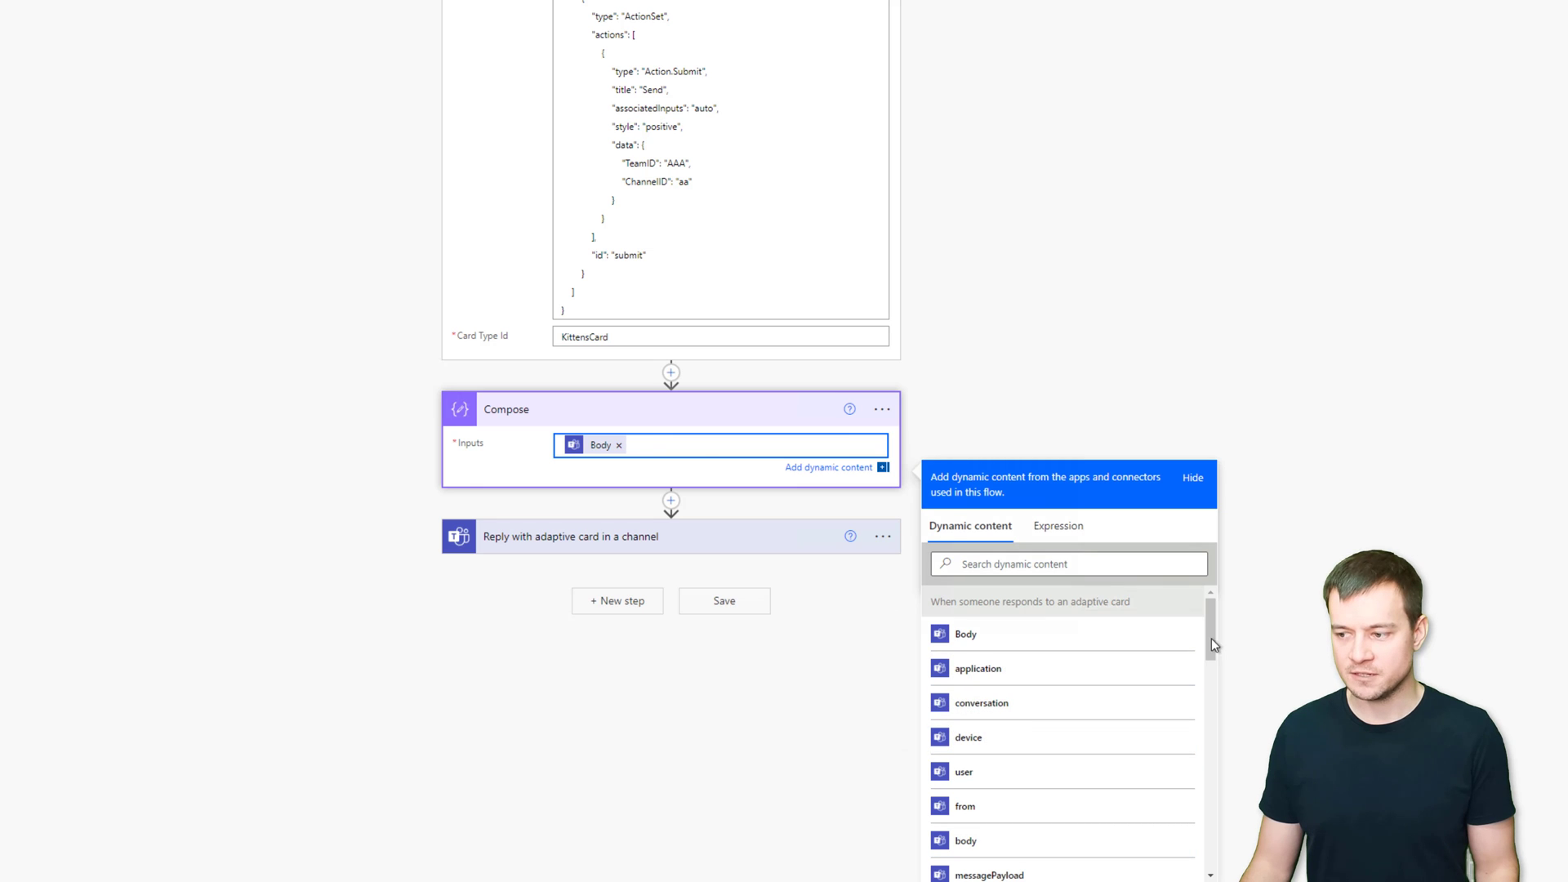
pyautogui.moveTo(1213, 637); pyautogui.dragTo(1210, 873)
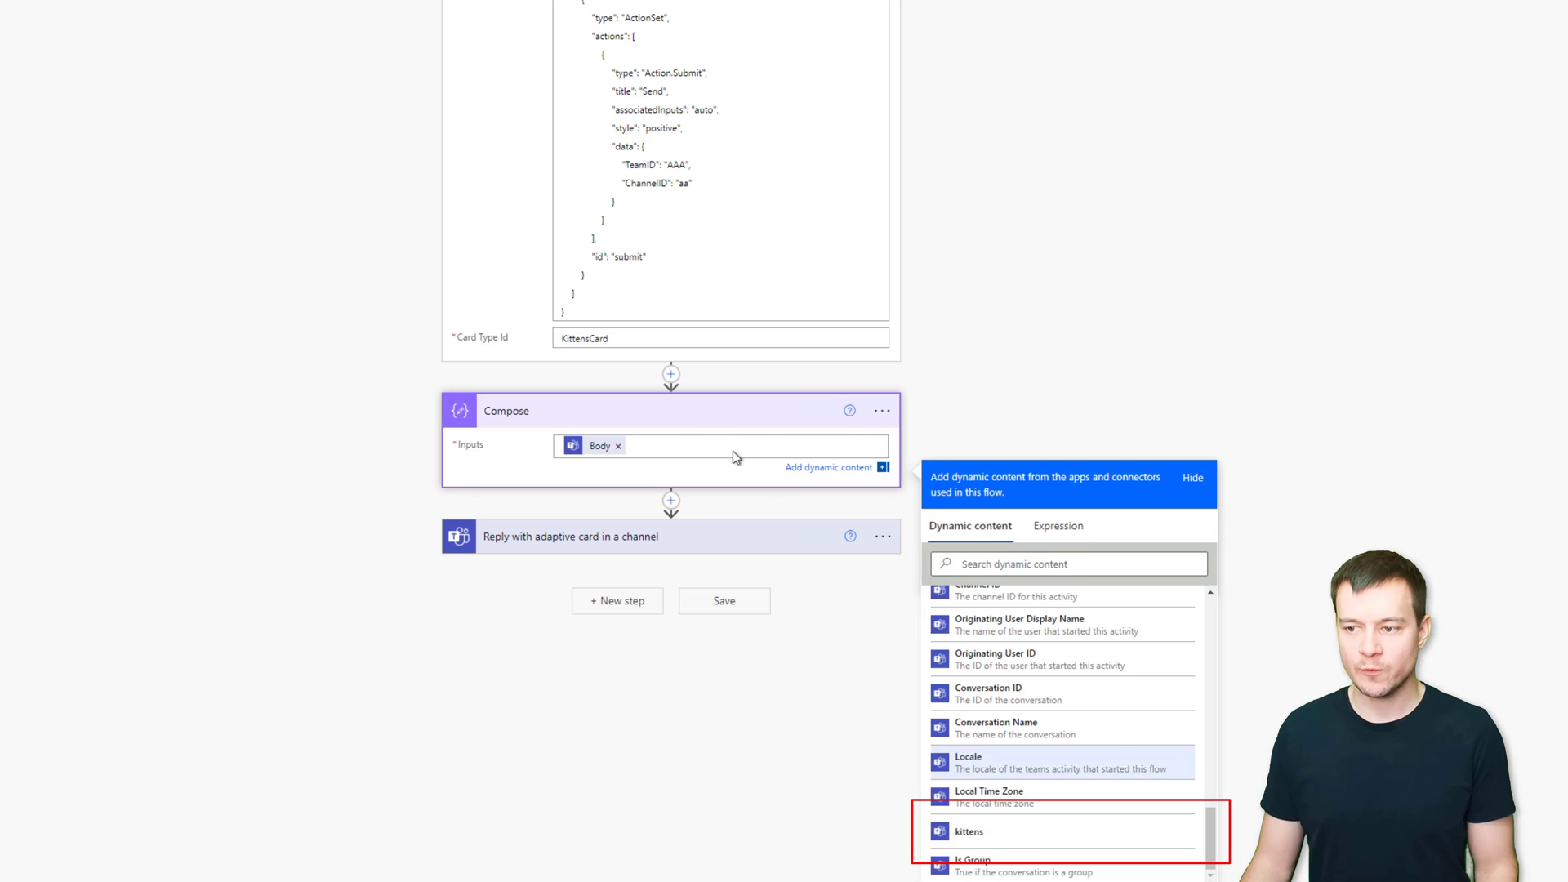
# Replace the trigger's Inputs Adaptive Card JSON with just {}
pyautogui.click(664, 276)
pyautogui.hotkey('ctrl', 'a')
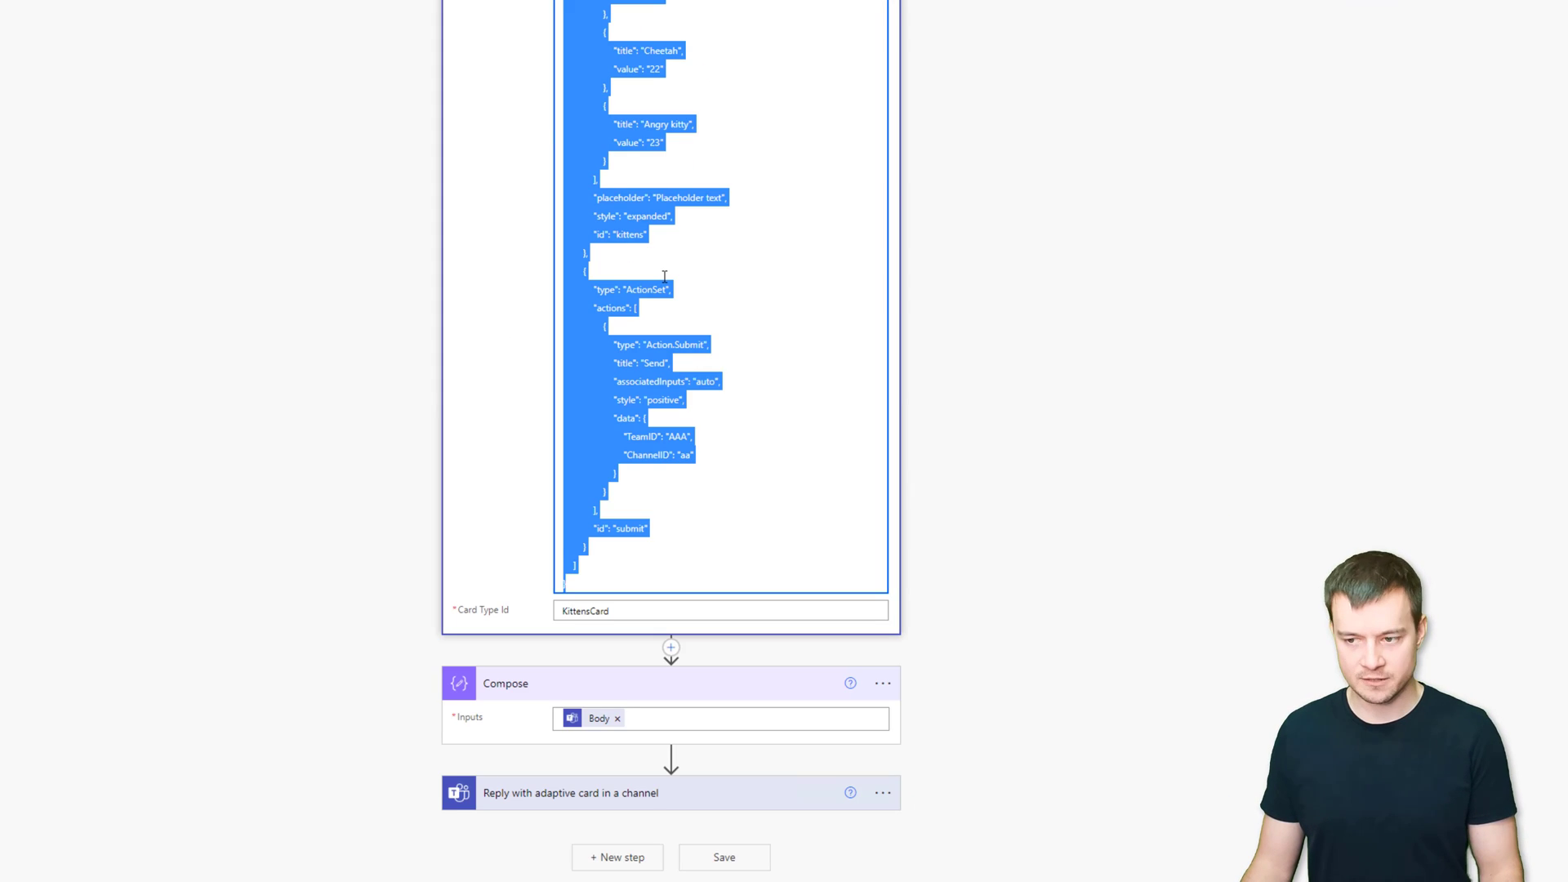
pyautogui.press('Delete')
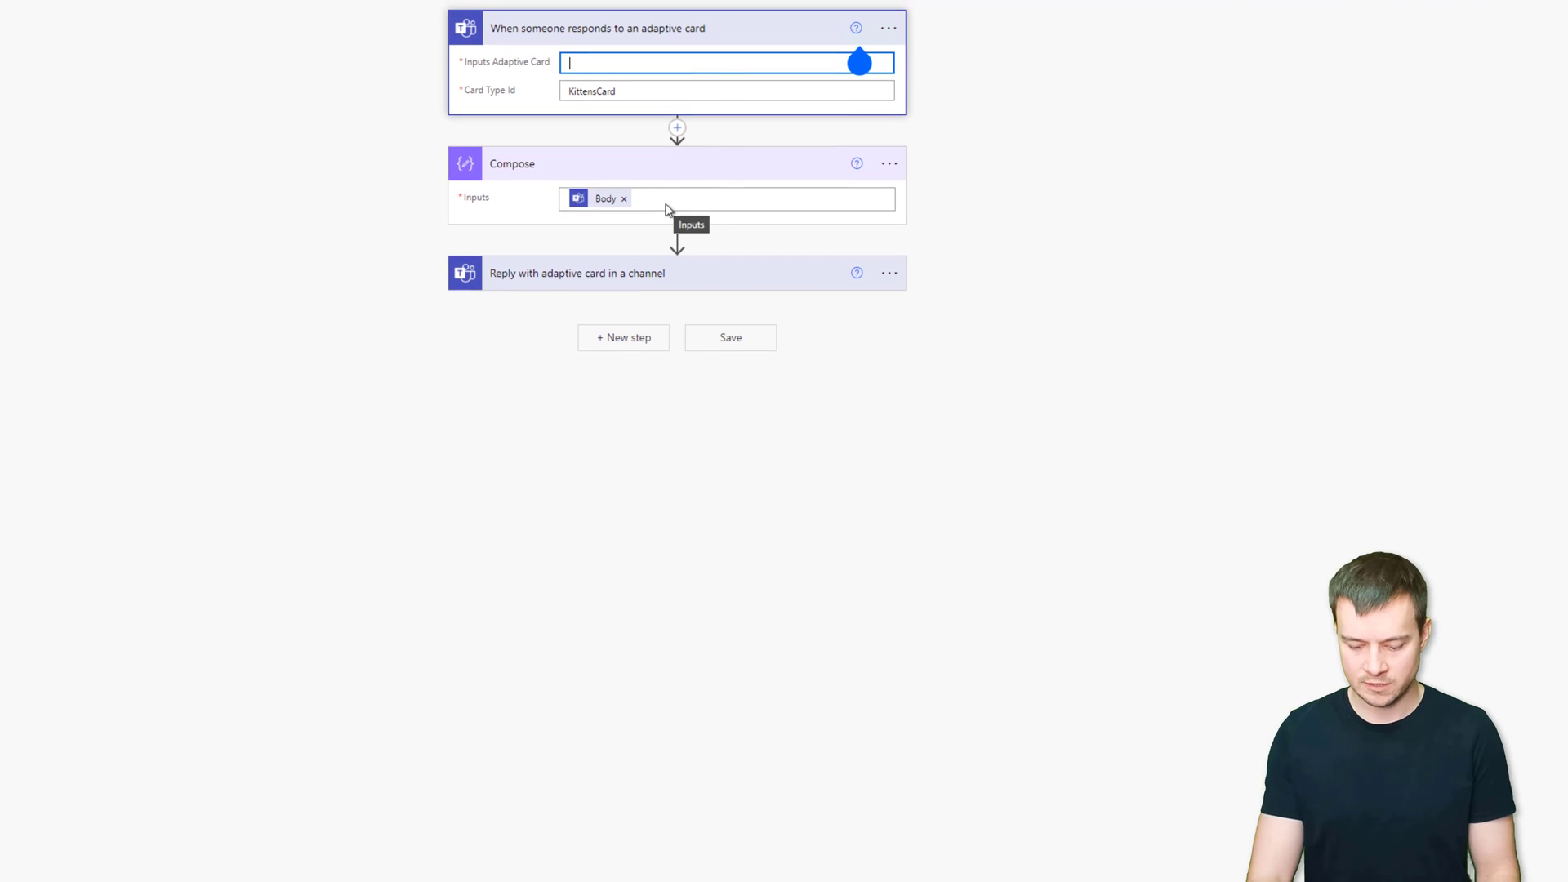
pyautogui.write('{}')
# Show all of the response trigger's dynamic content fields for the Compose inputs
pyautogui.click(666, 204)
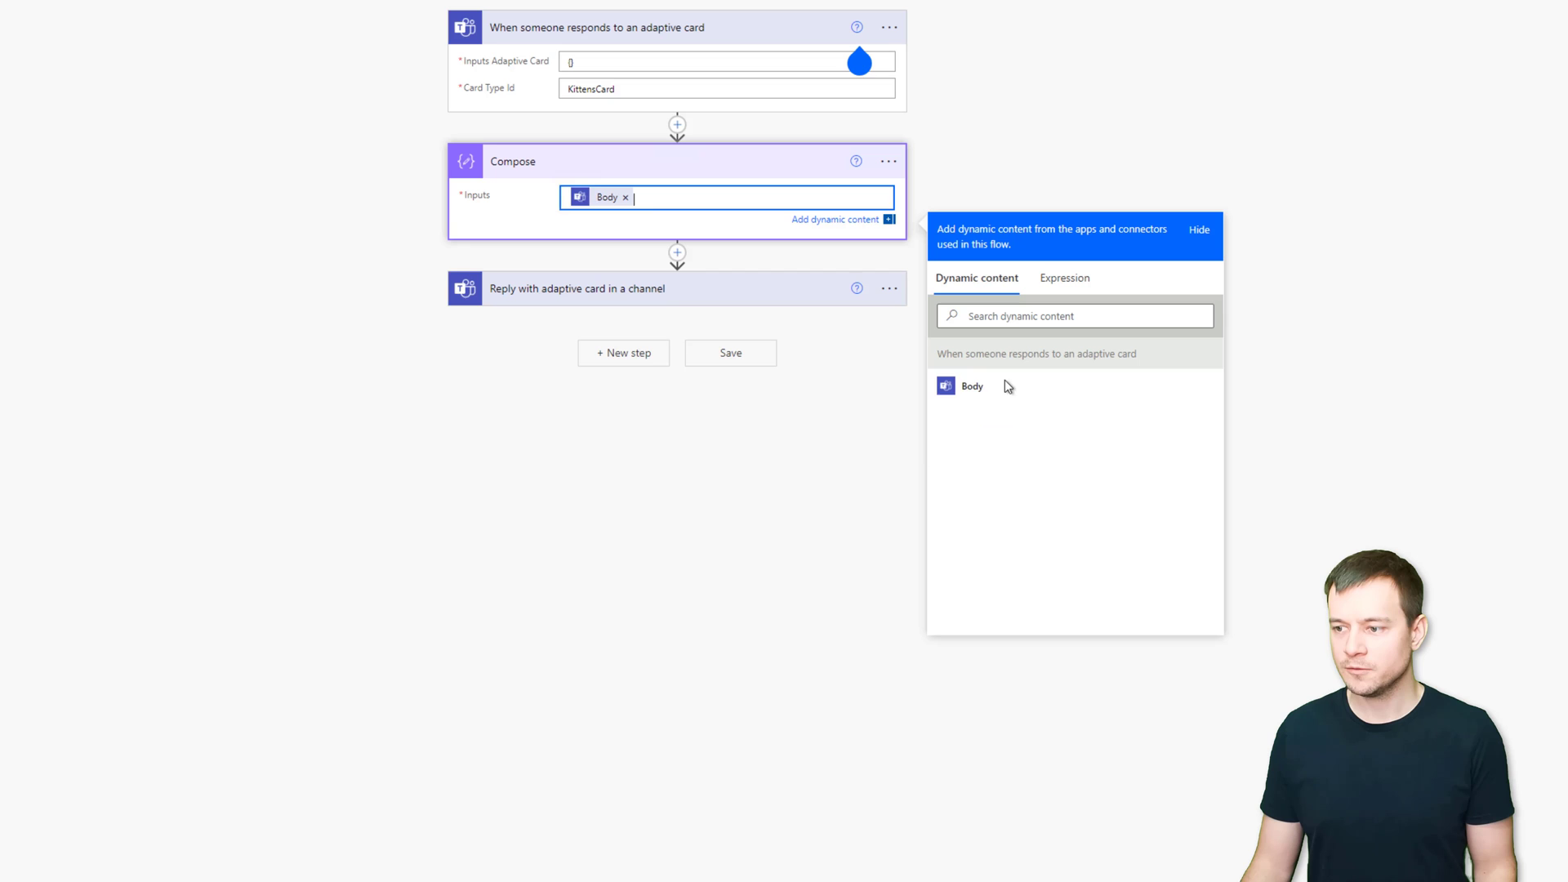
pyautogui.click(645, 197)
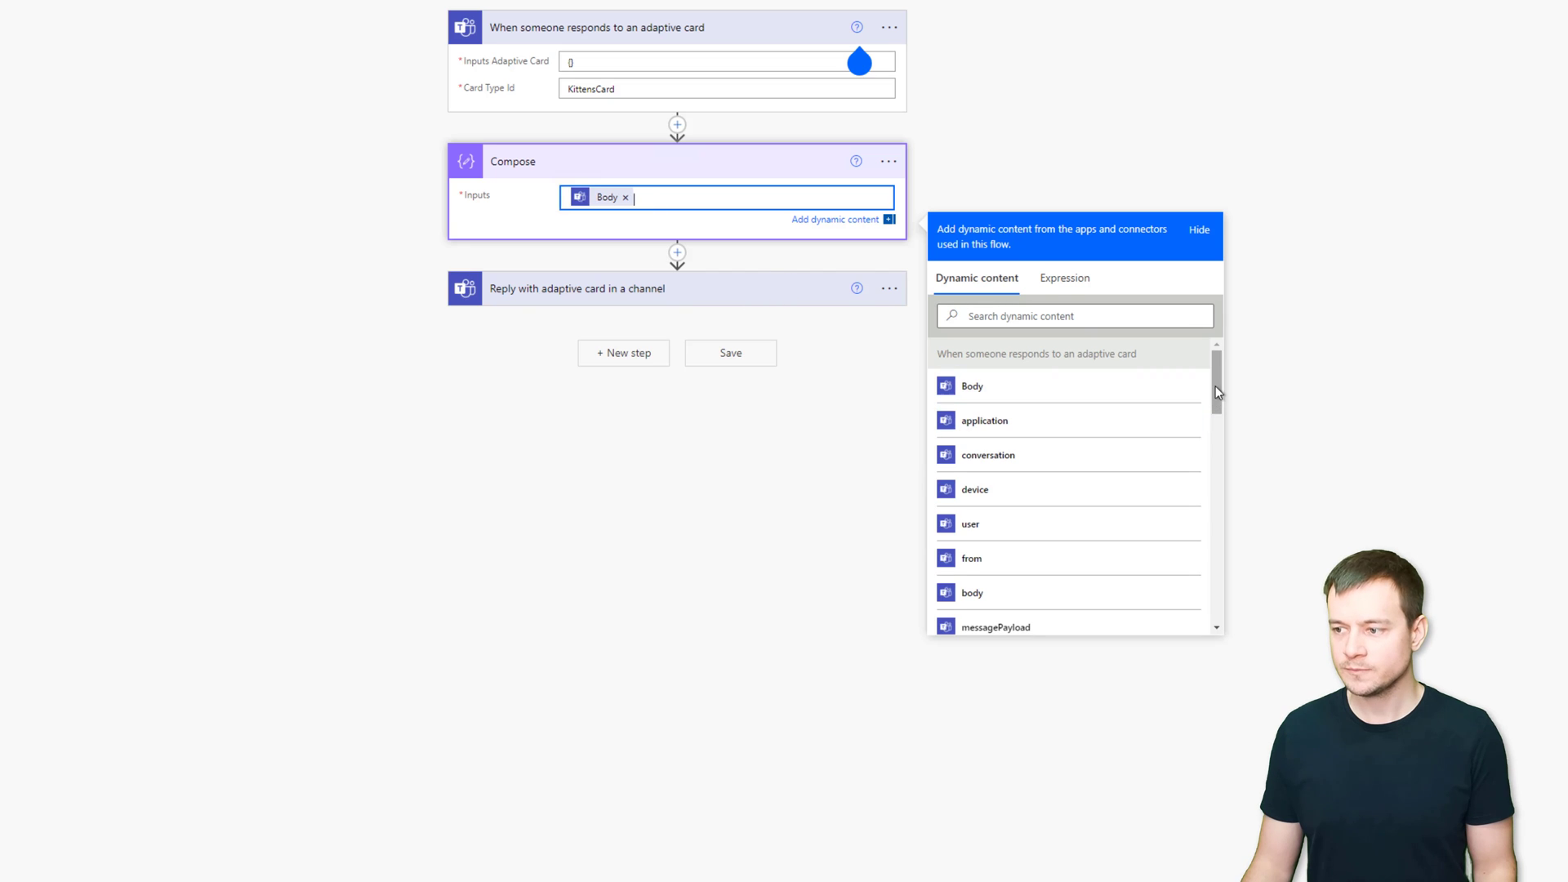
pyautogui.moveTo(1215, 385); pyautogui.dragTo(1222, 630)
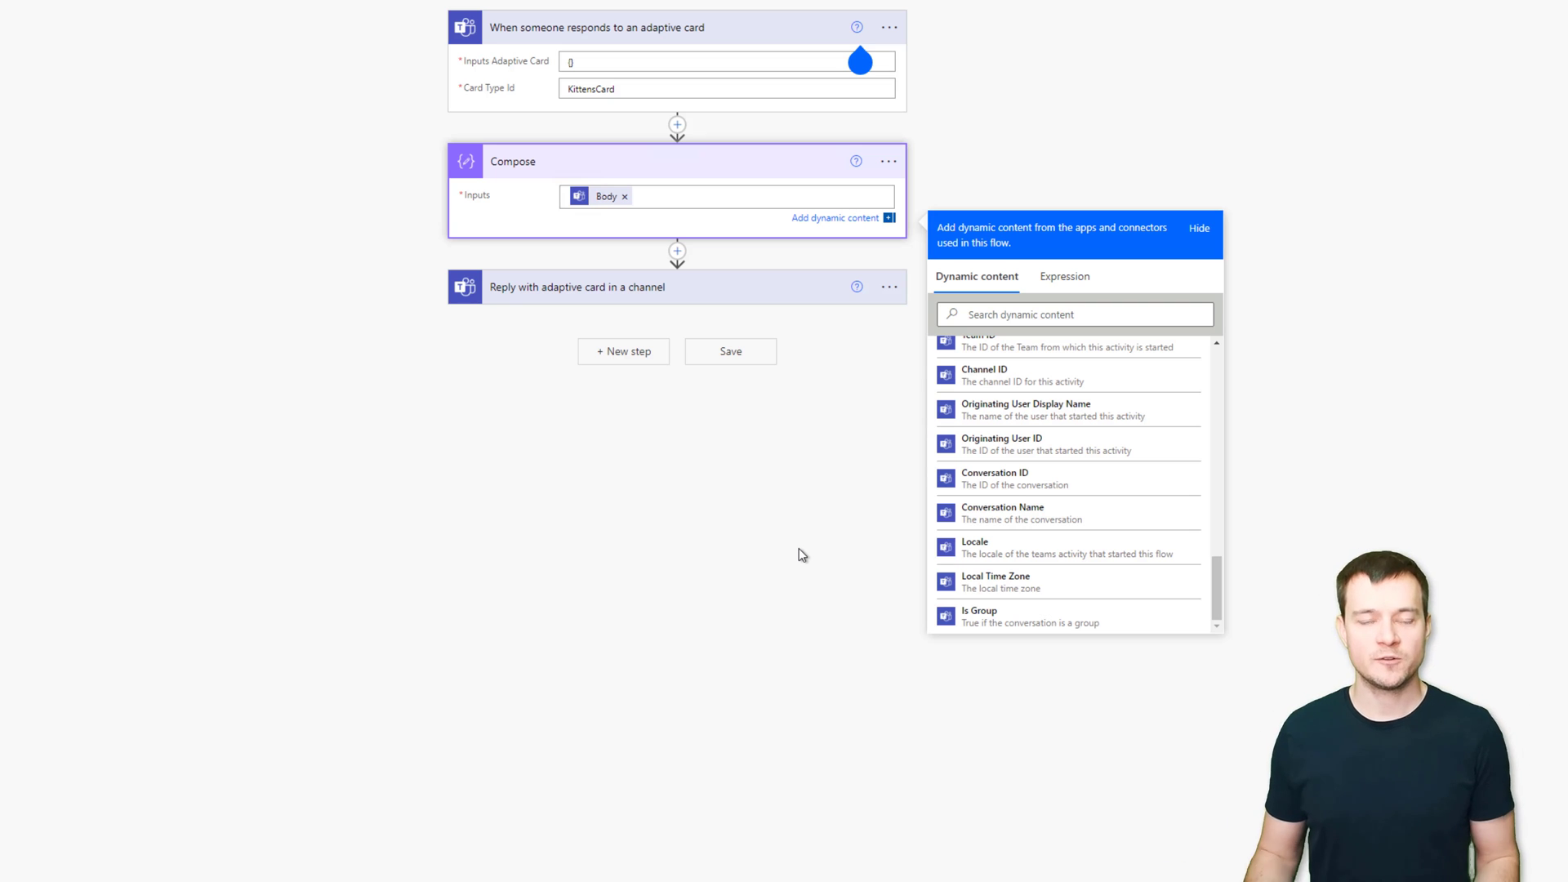
# Replace the {} placeholder with the full kitten card JSON in Inputs Adaptive Card
pyautogui.click(704, 60)
pyautogui.hotkey('ctrl', 'a')
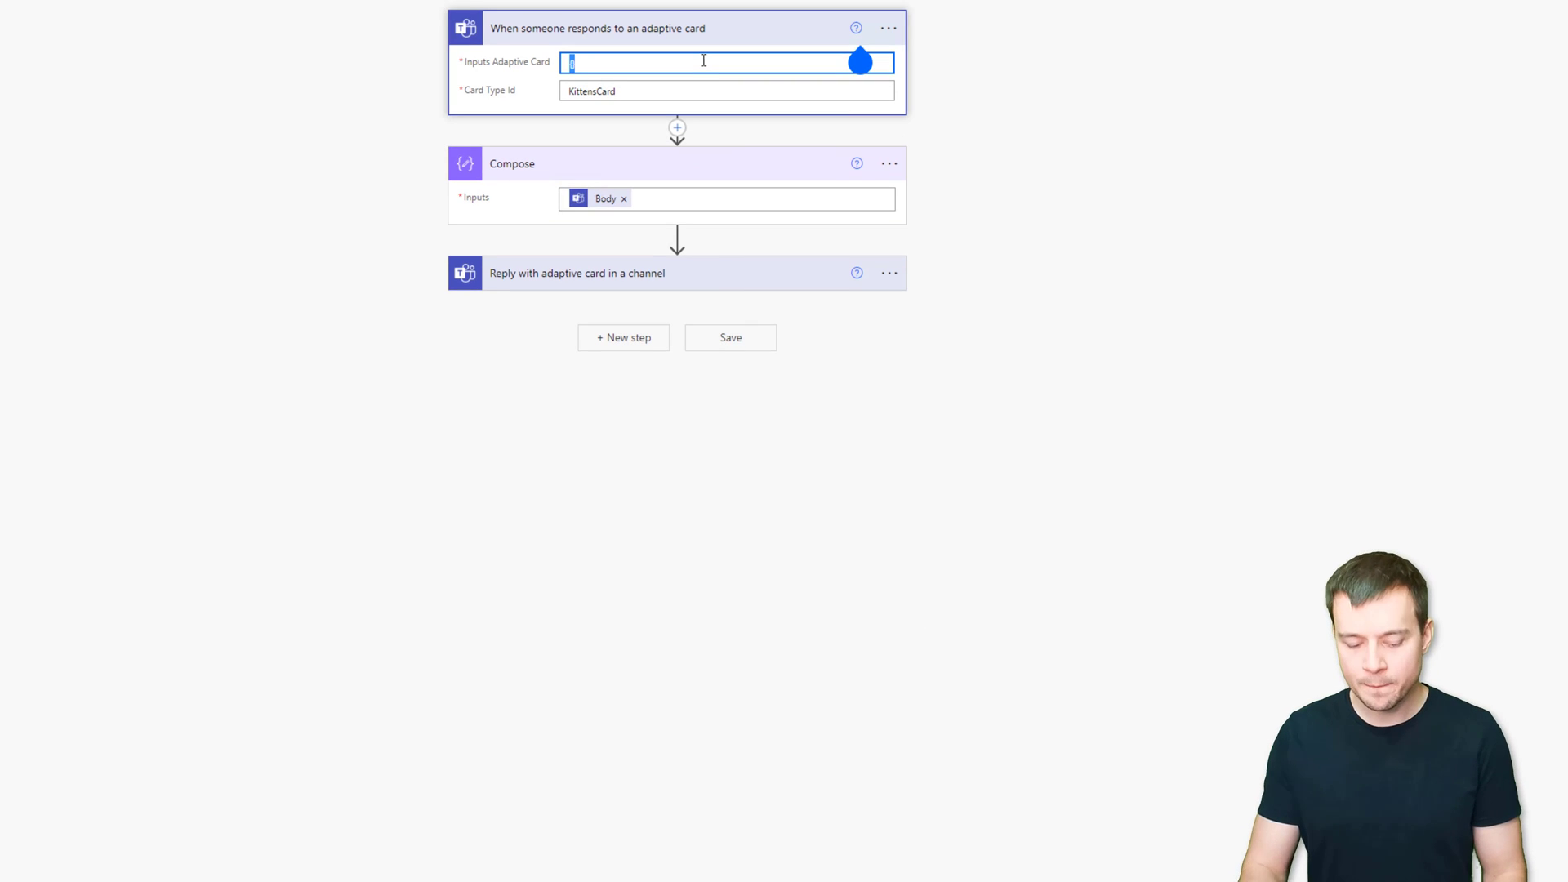
pyautogui.hotkey('ctrl', 'v')
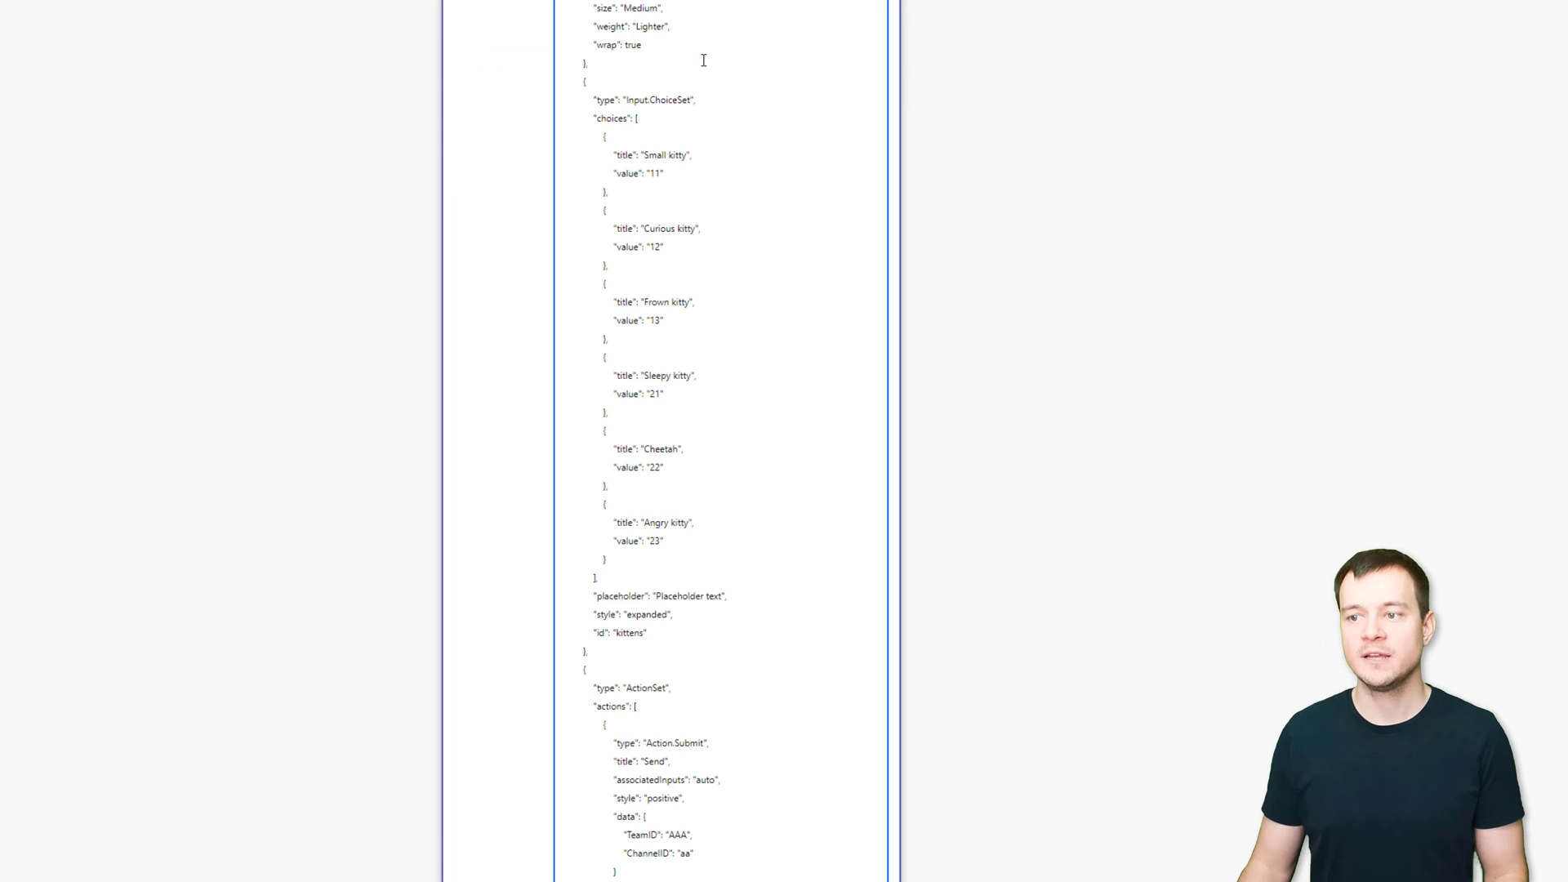
pyautogui.scroll(3, 476, 299)
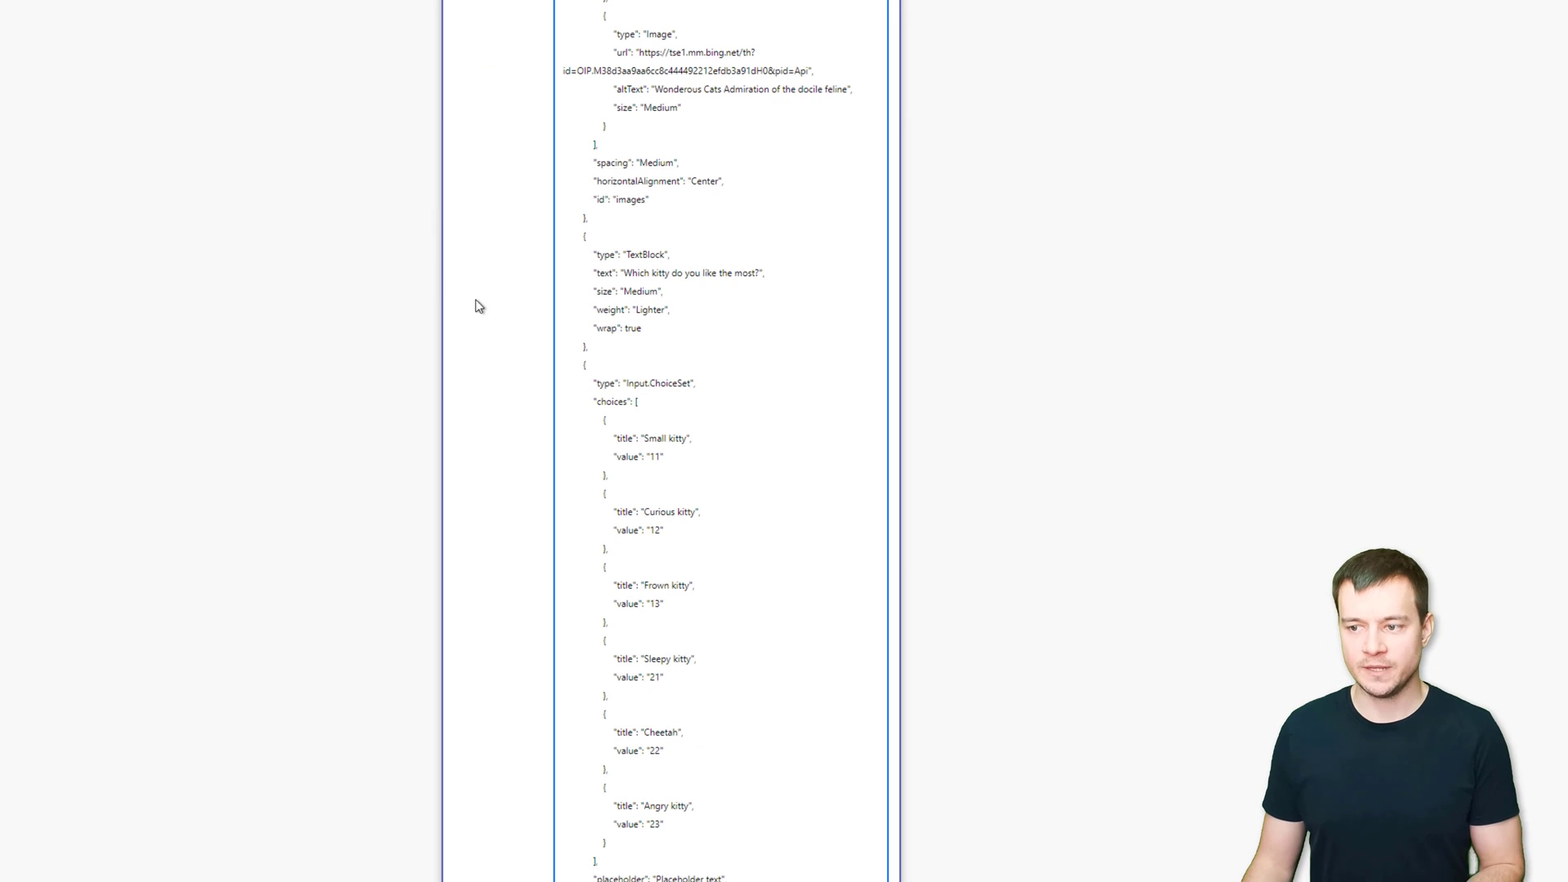
pyautogui.scroll(10, 621, 310)
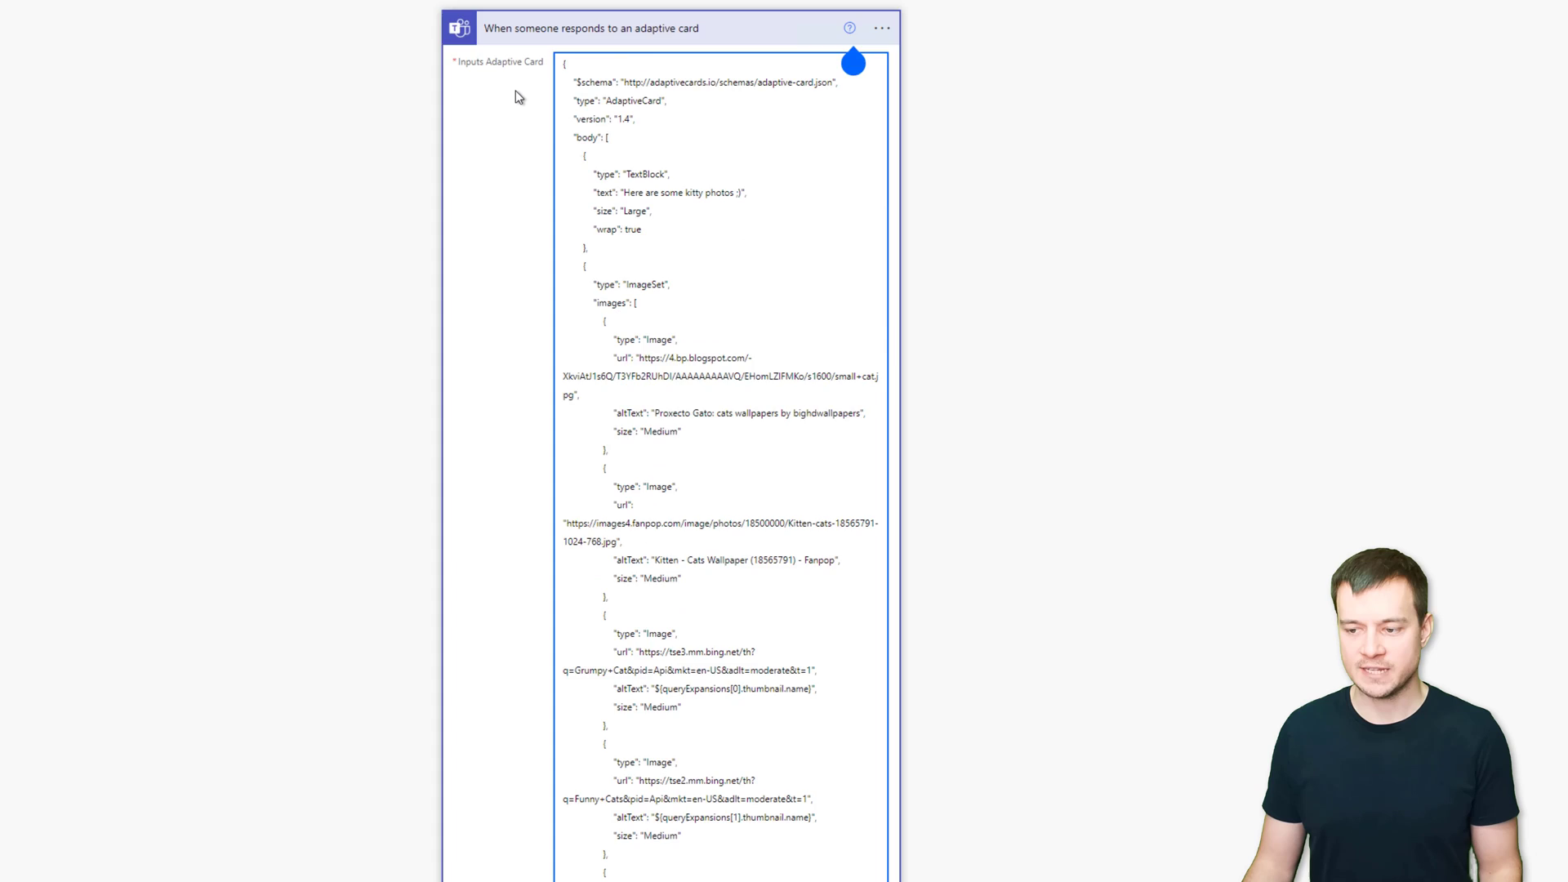
pyautogui.scroll(-10, 517, 97)
pyautogui.scroll(-8, 516, 98)
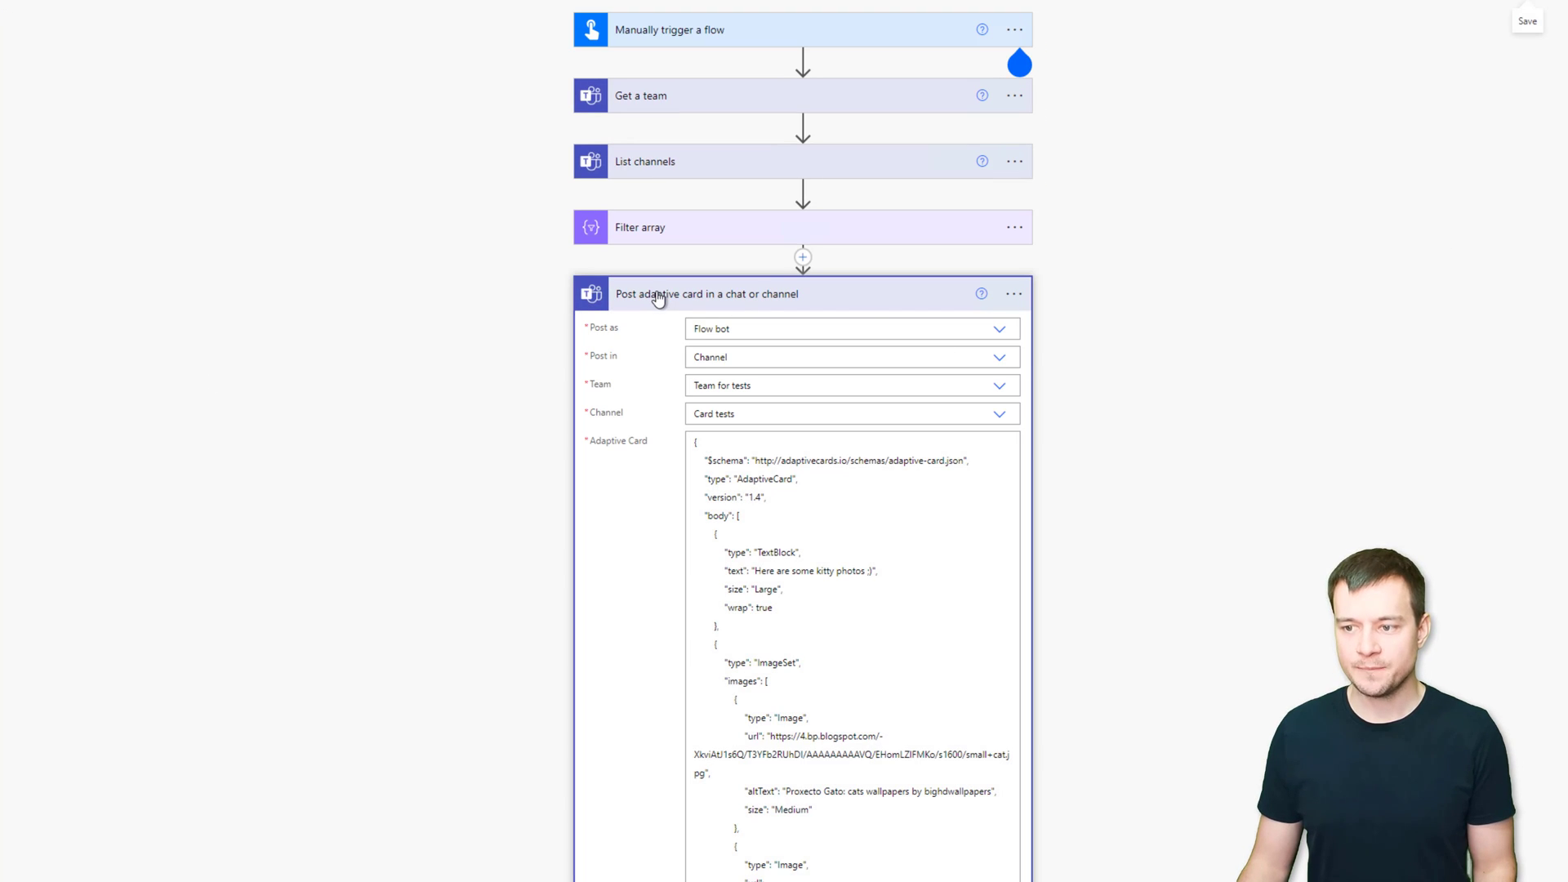
# Show the post step's advanced options to confirm its Card Type ID is KittensCard
pyautogui.click(847, 304)
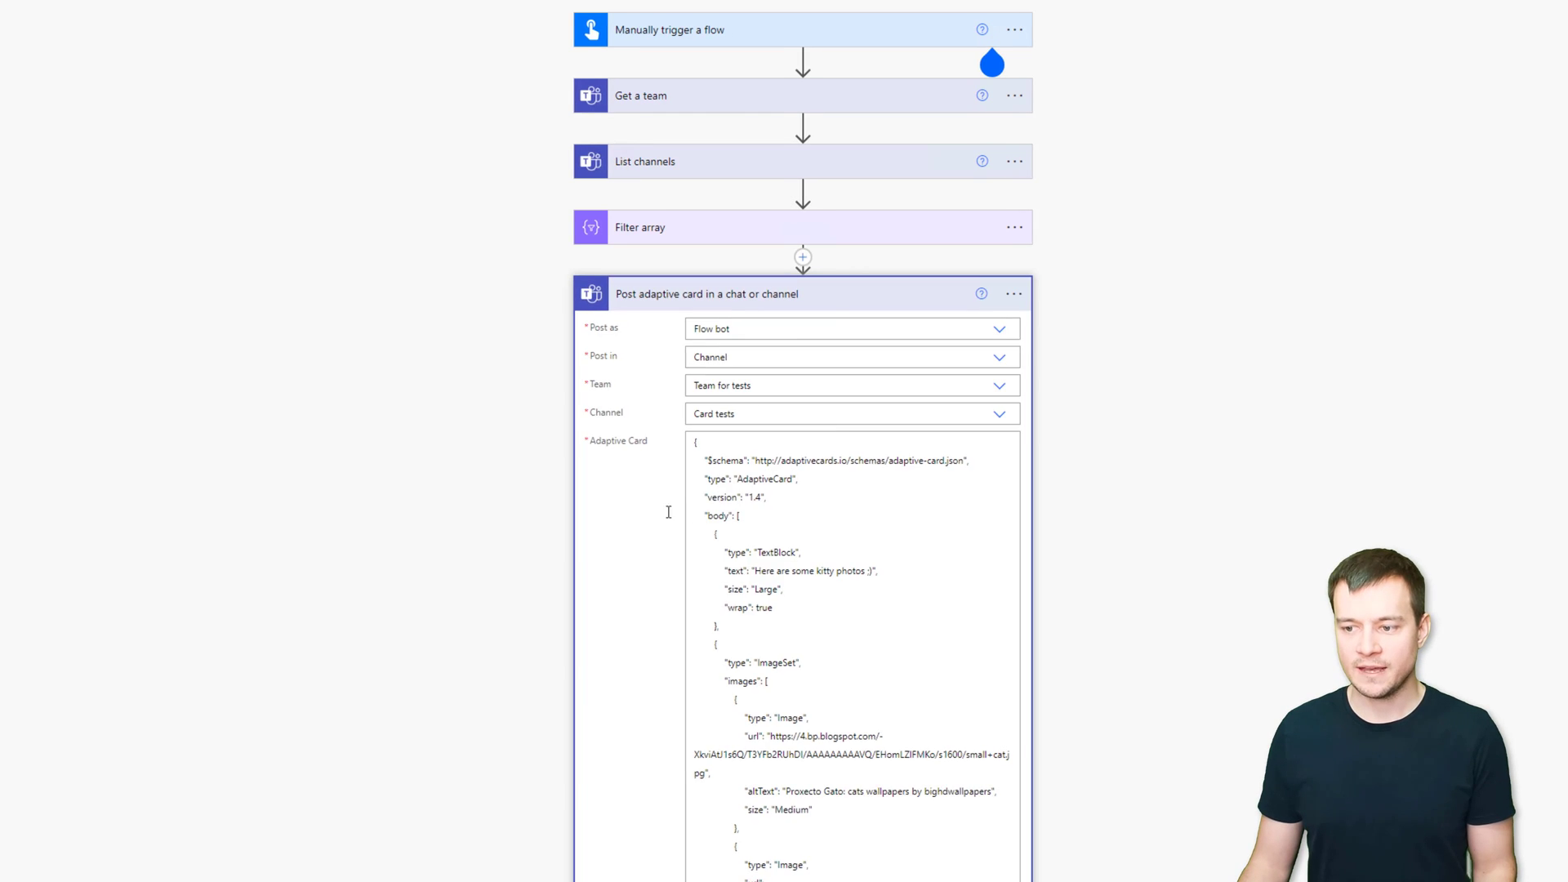
pyautogui.scroll(-15, 668, 513)
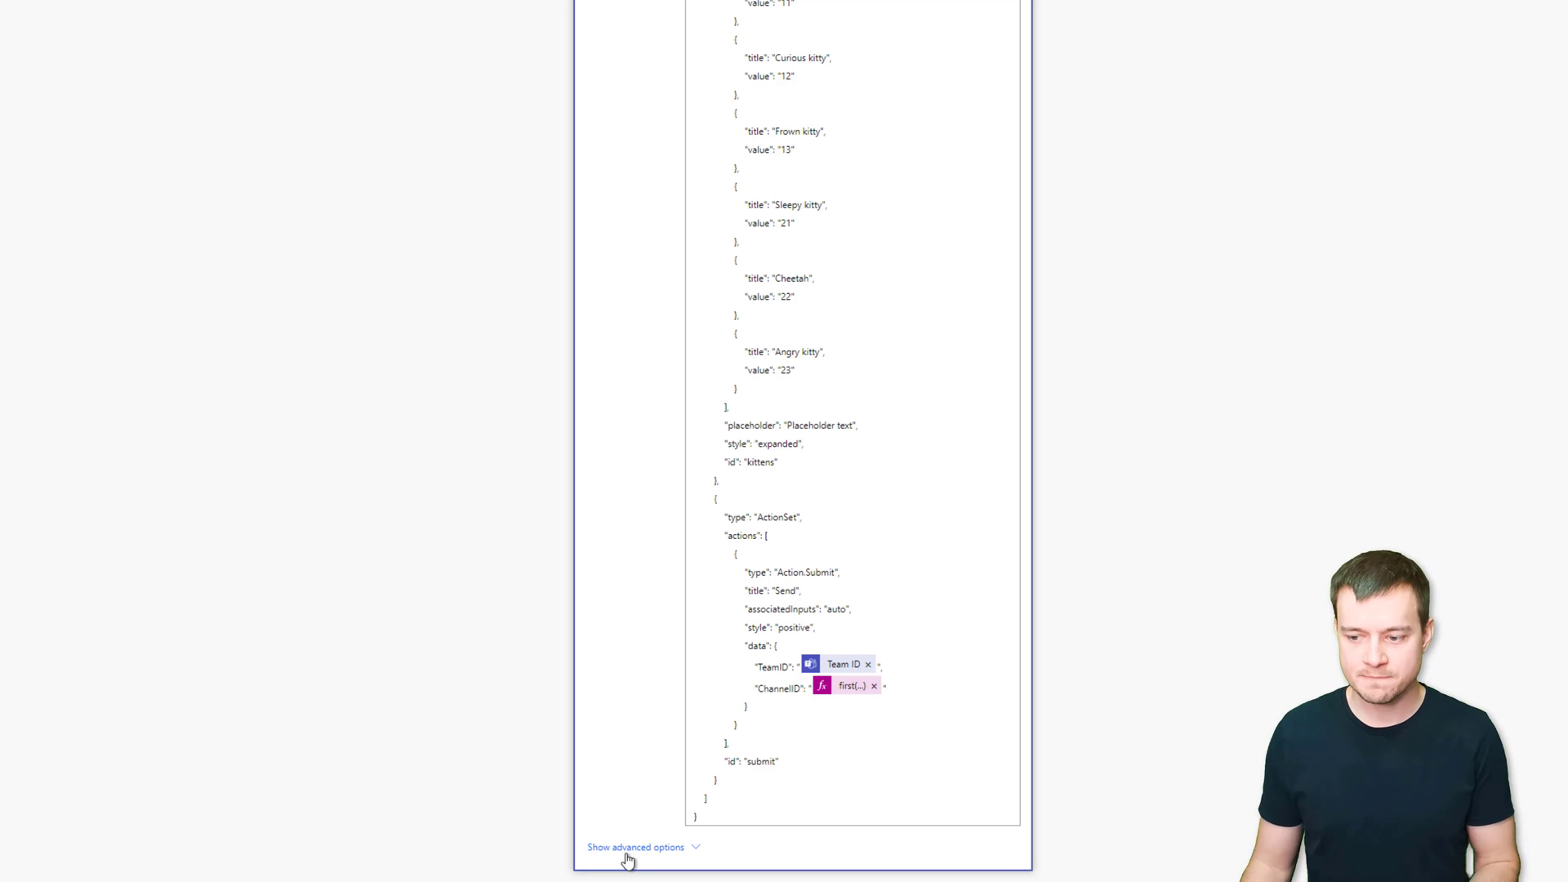
pyautogui.click(627, 858)
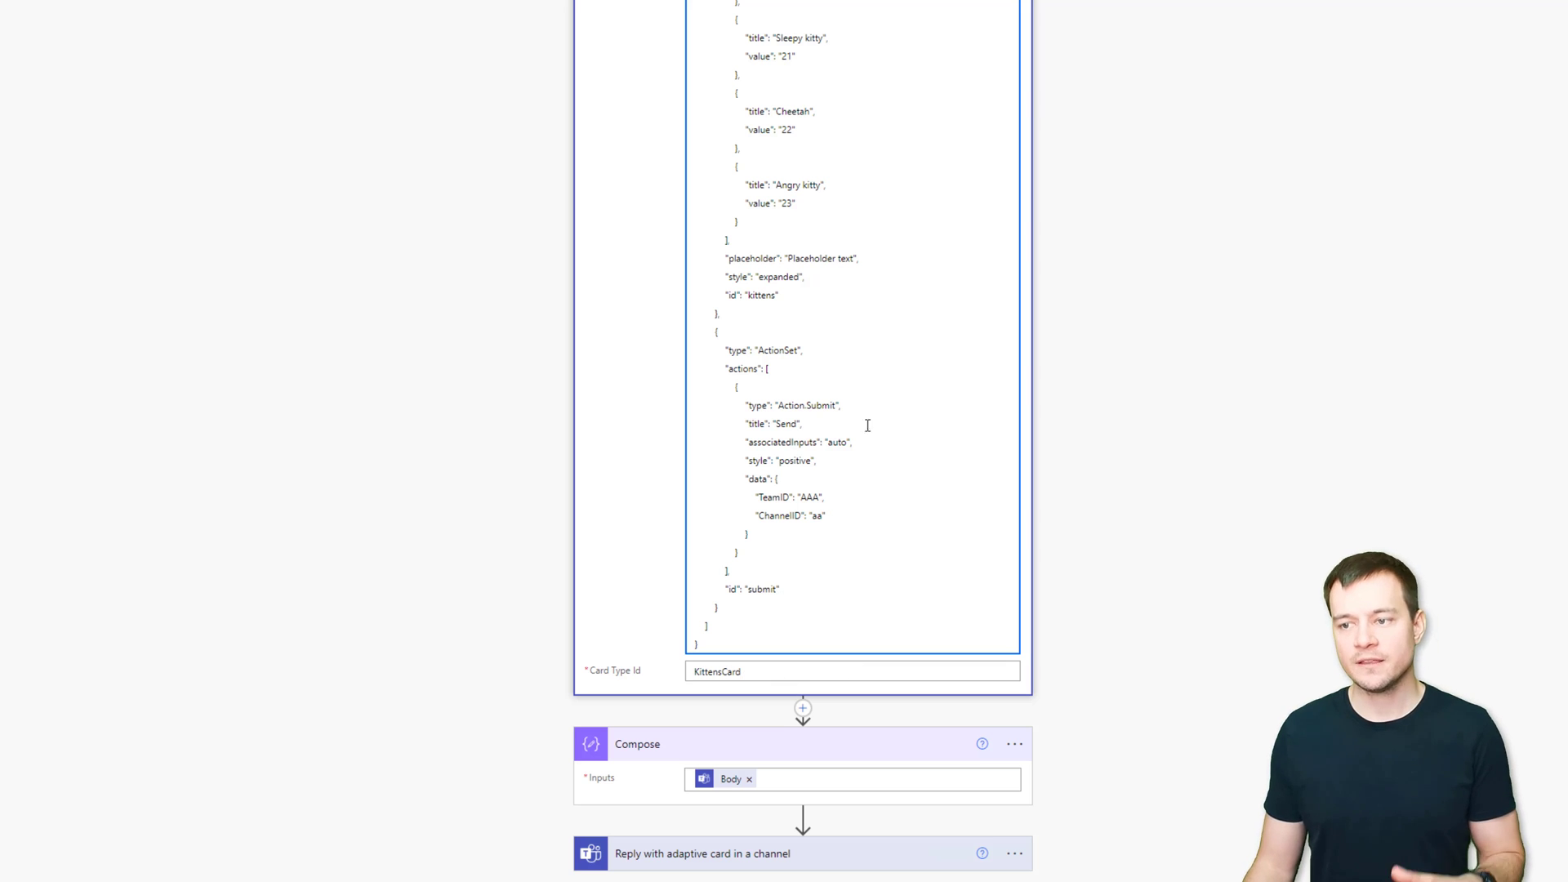
# Find Team ID and Channel ID in Compose's dynamic content, then expand the Reply with adaptive card step
pyautogui.click(829, 780)
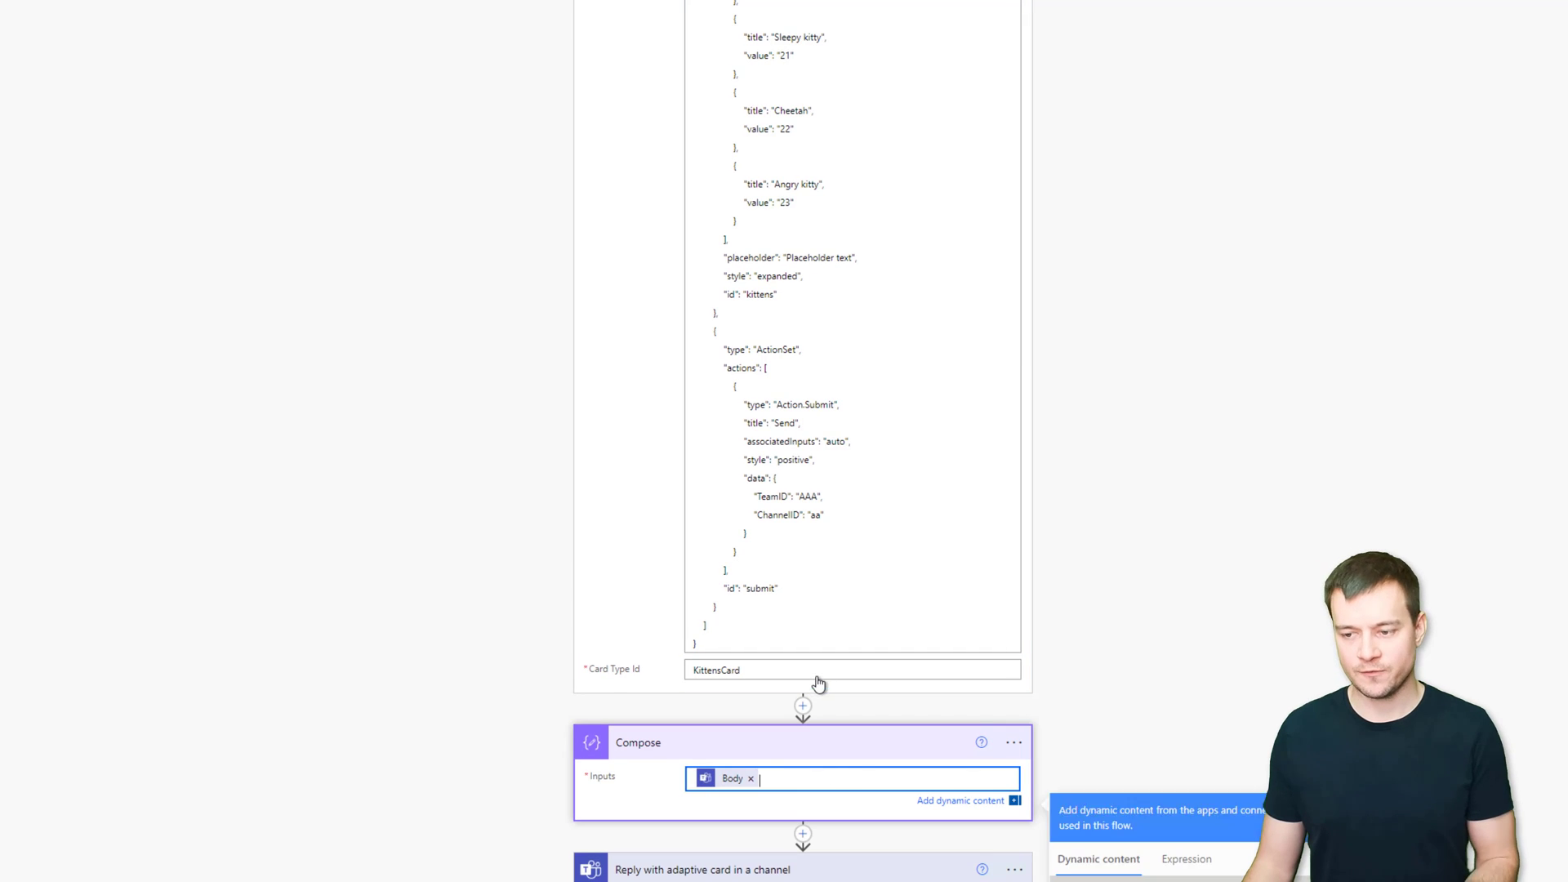
pyautogui.scroll(-3, 1242, 596)
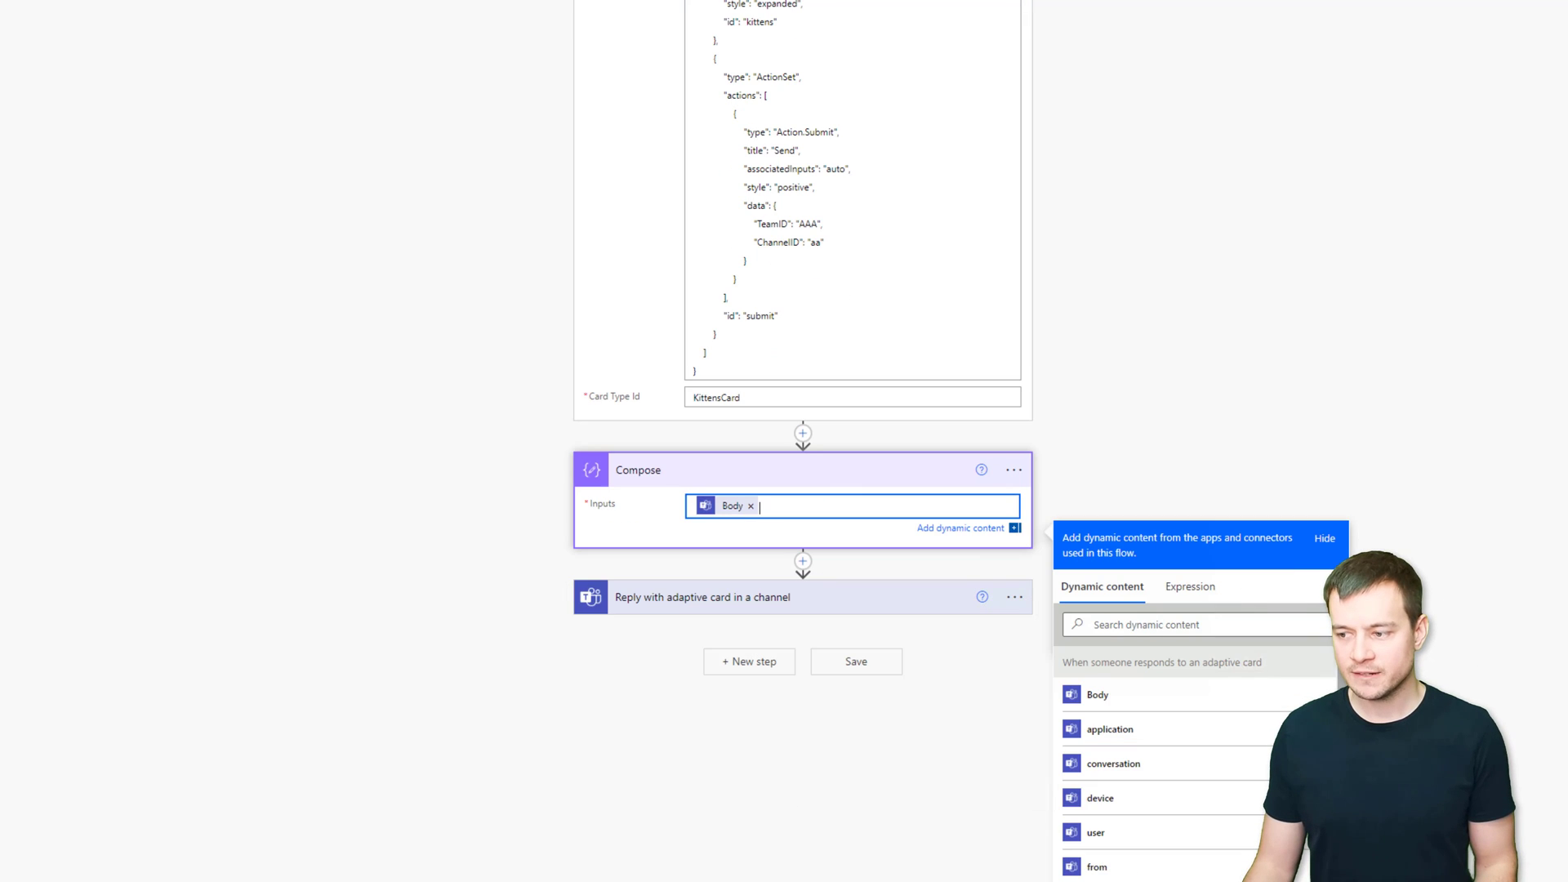
pyautogui.scroll(-5, 1193, 760)
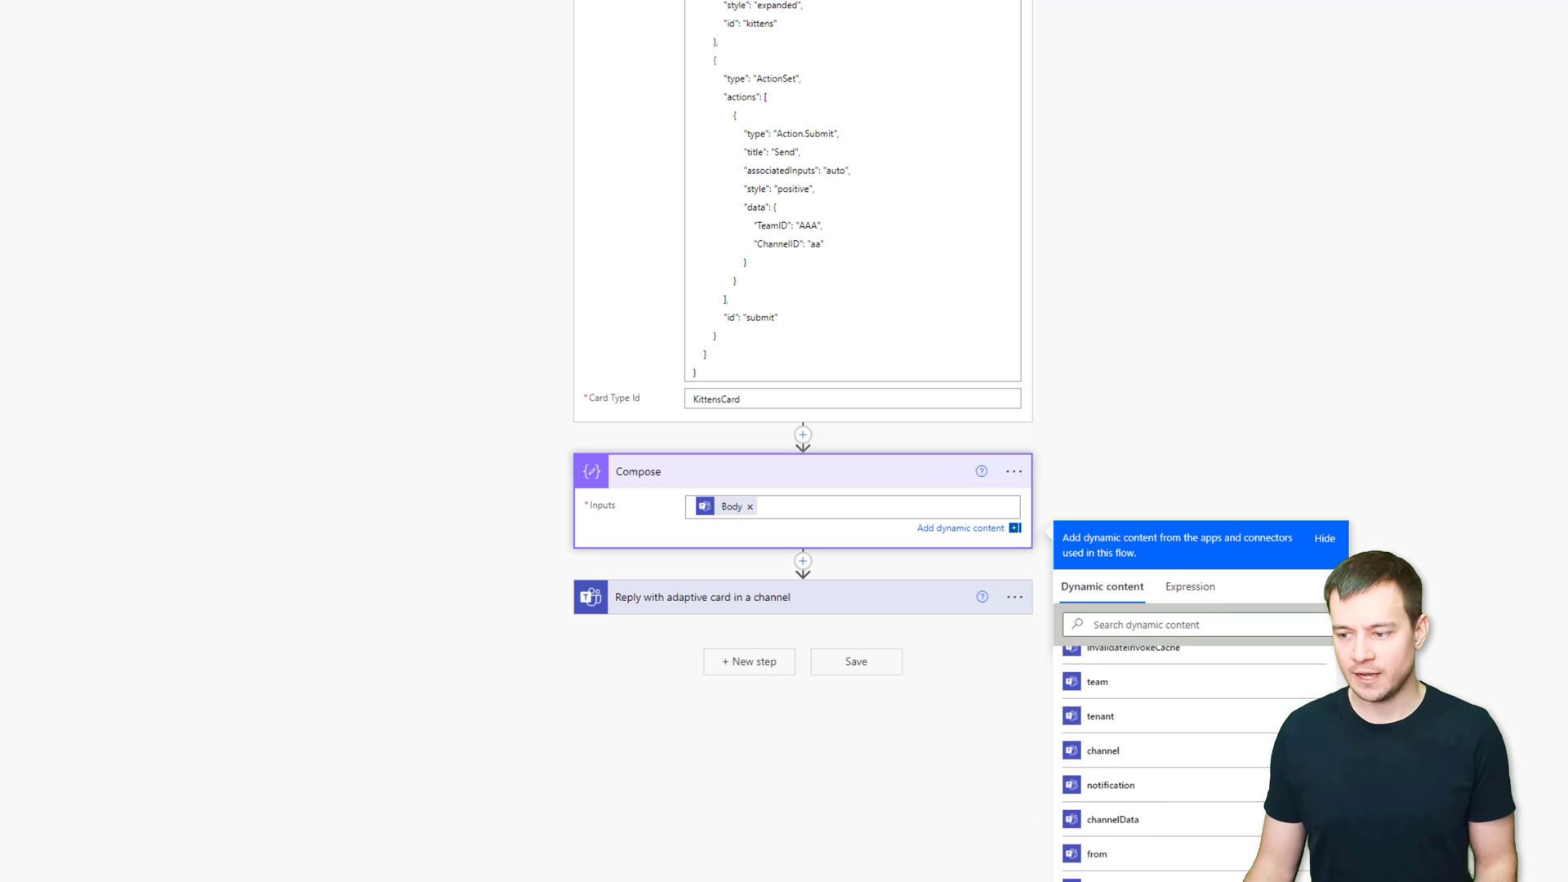
pyautogui.scroll(-5, 1193, 760)
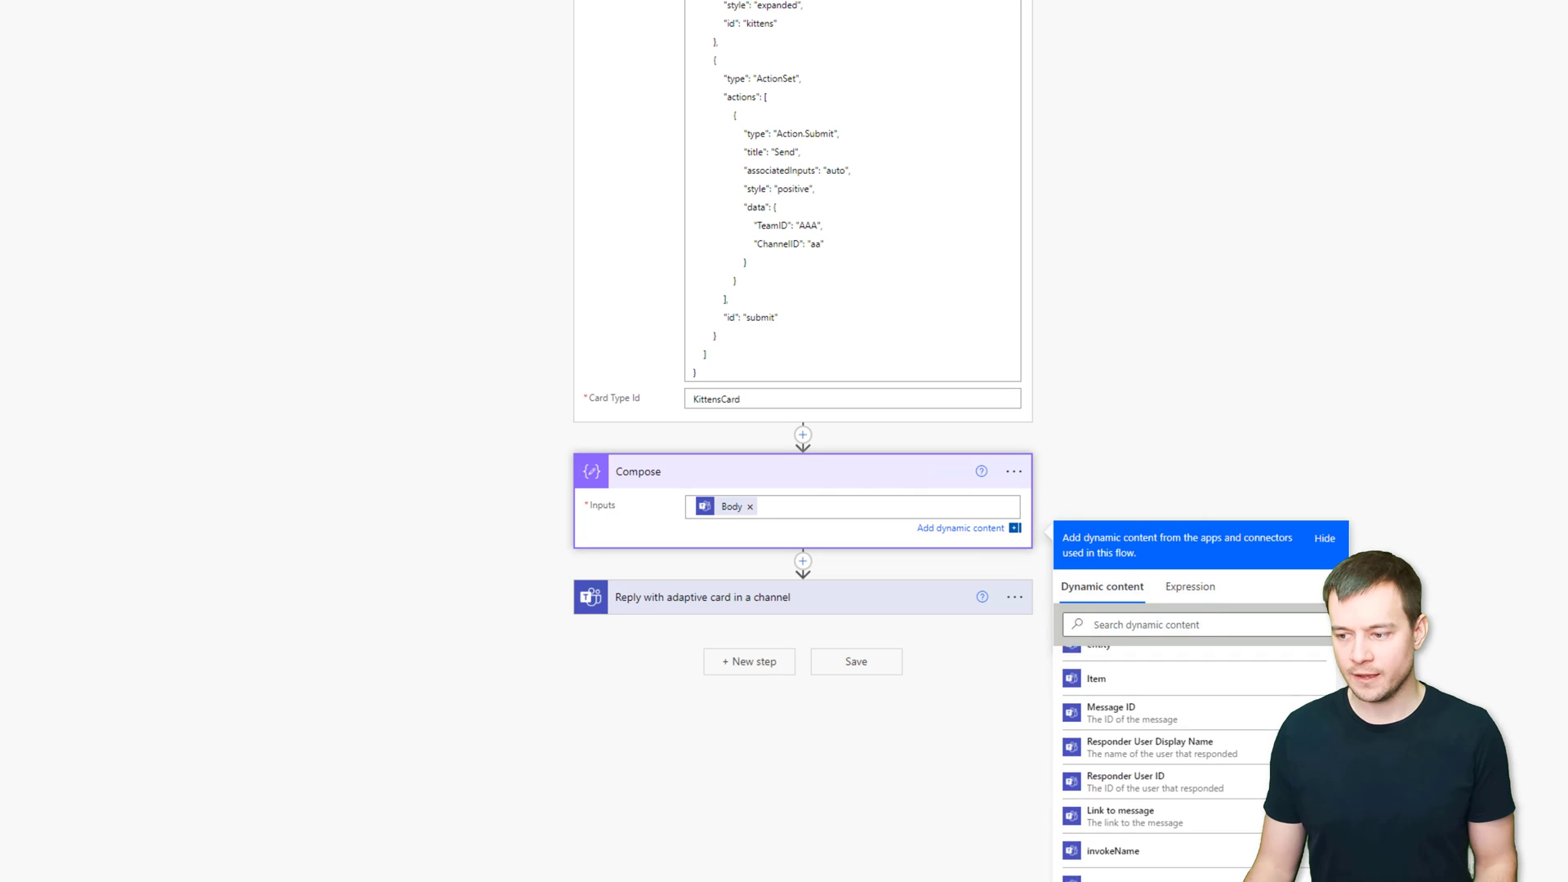
pyautogui.scroll(-1, 1193, 809)
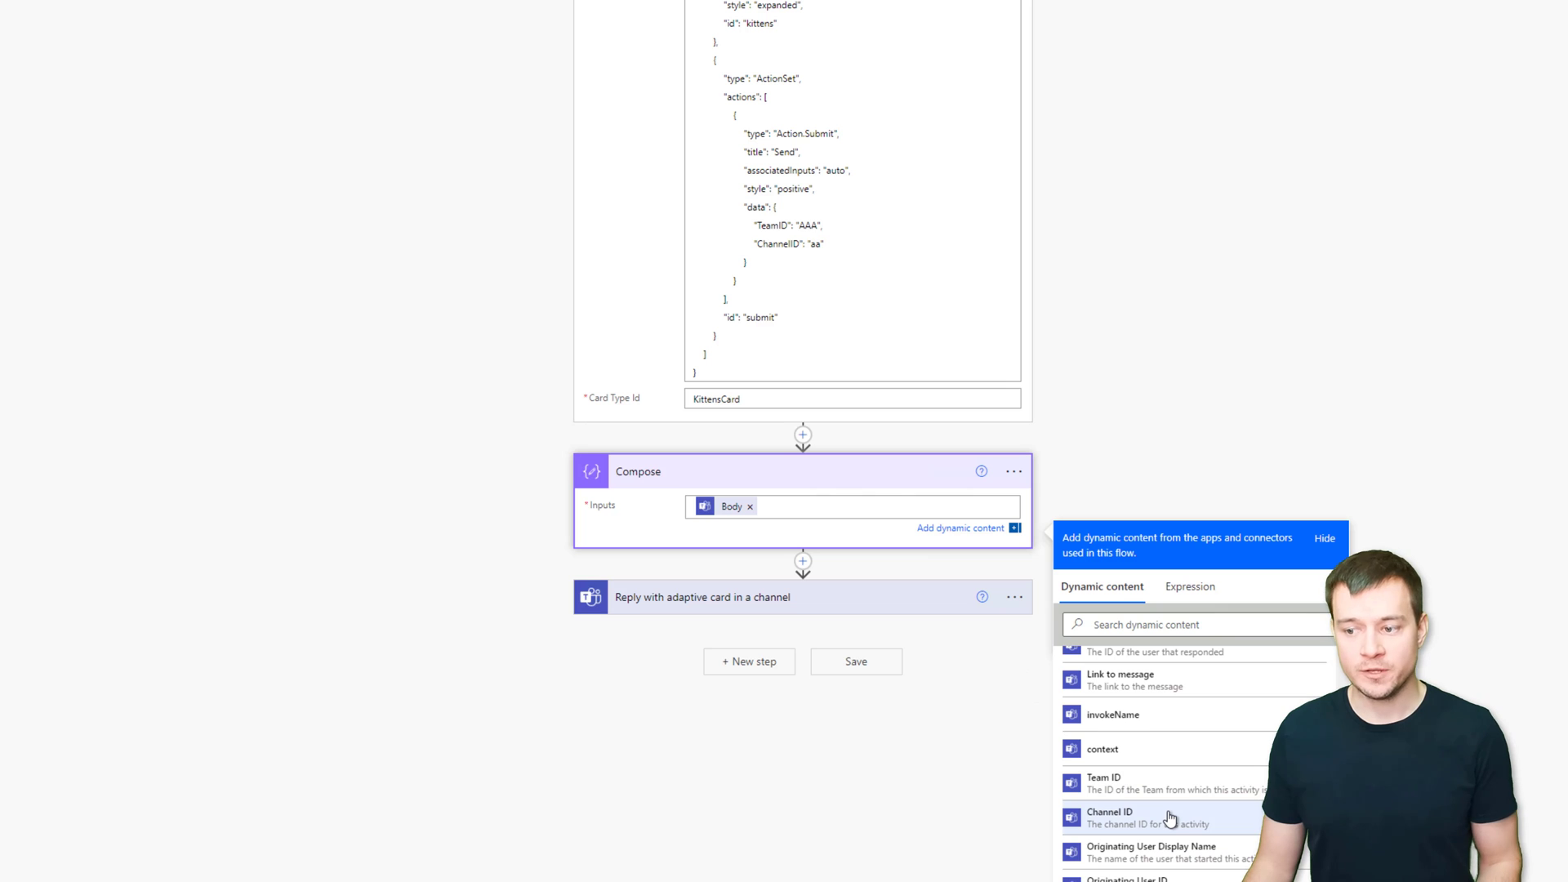
pyautogui.click(727, 600)
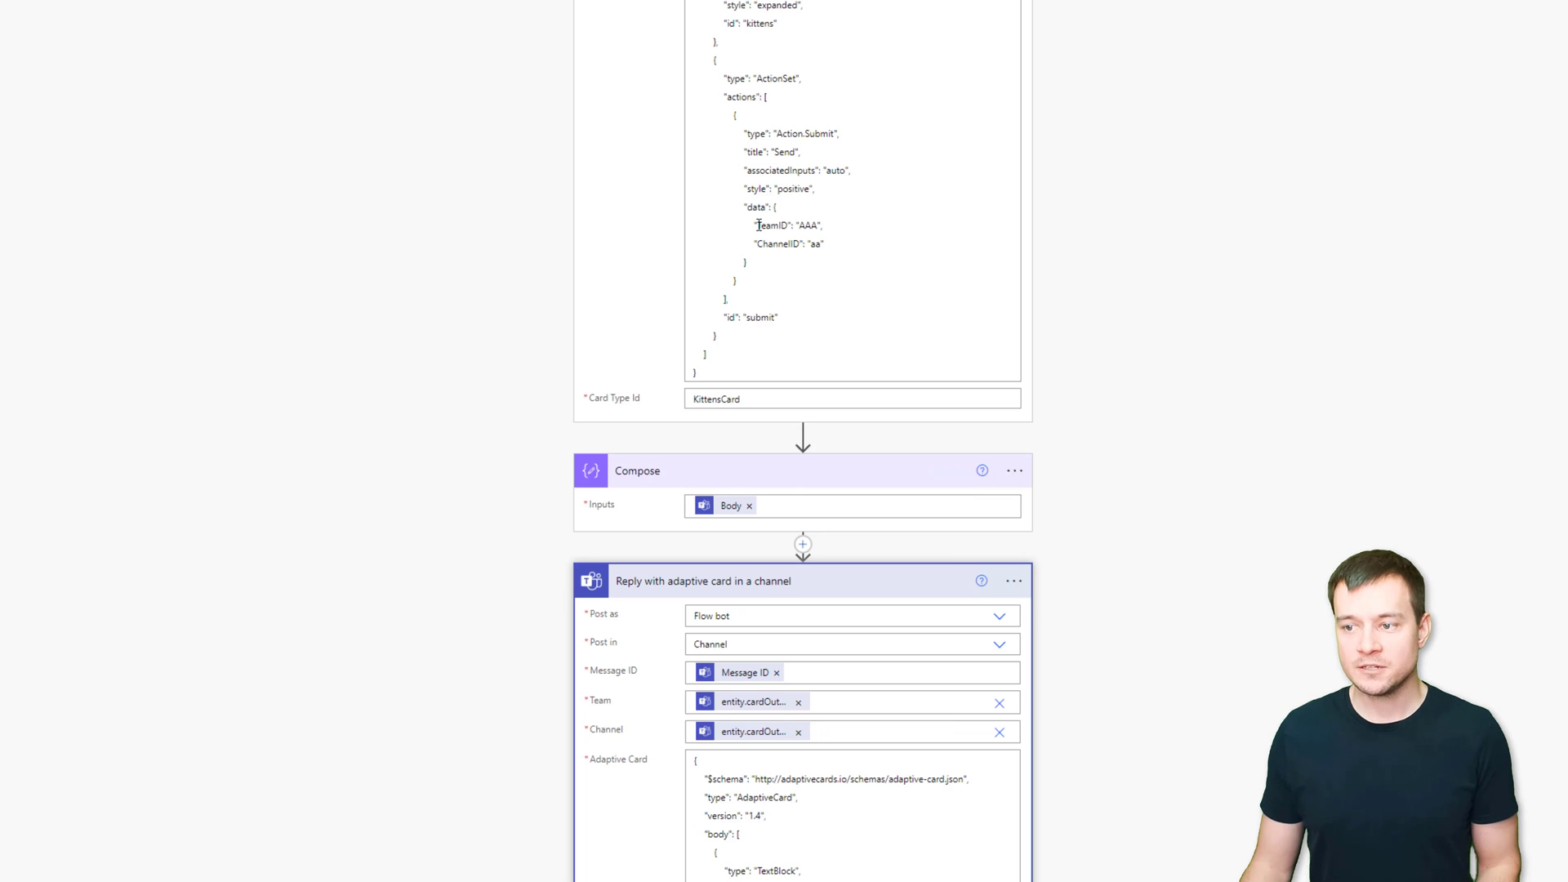
pyautogui.moveTo(758, 225); pyautogui.dragTo(835, 245)
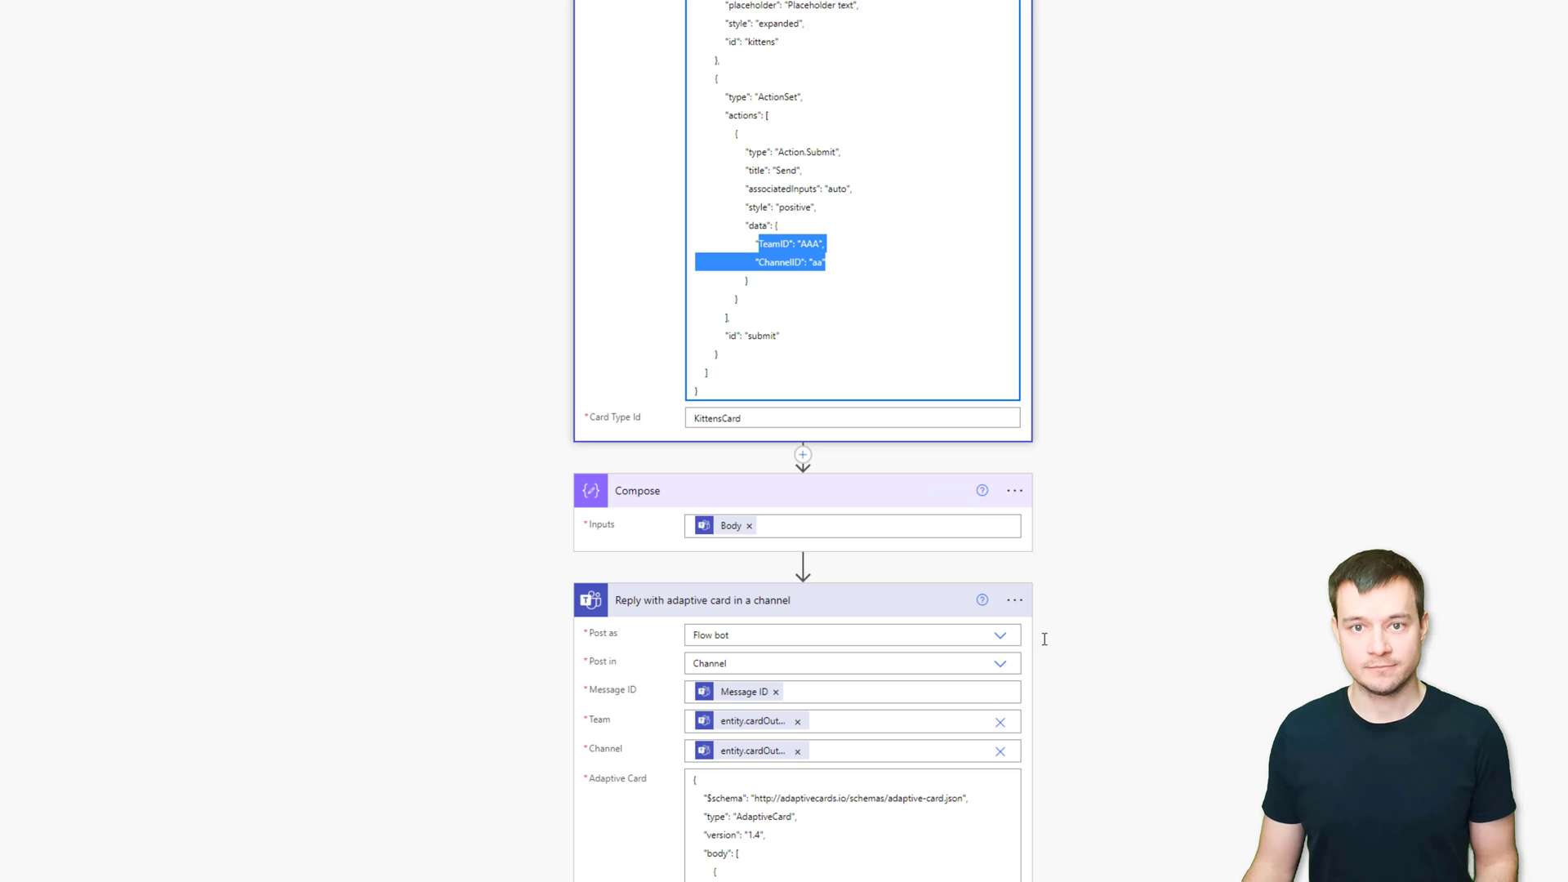
pyautogui.scroll(10, 1338, 263)
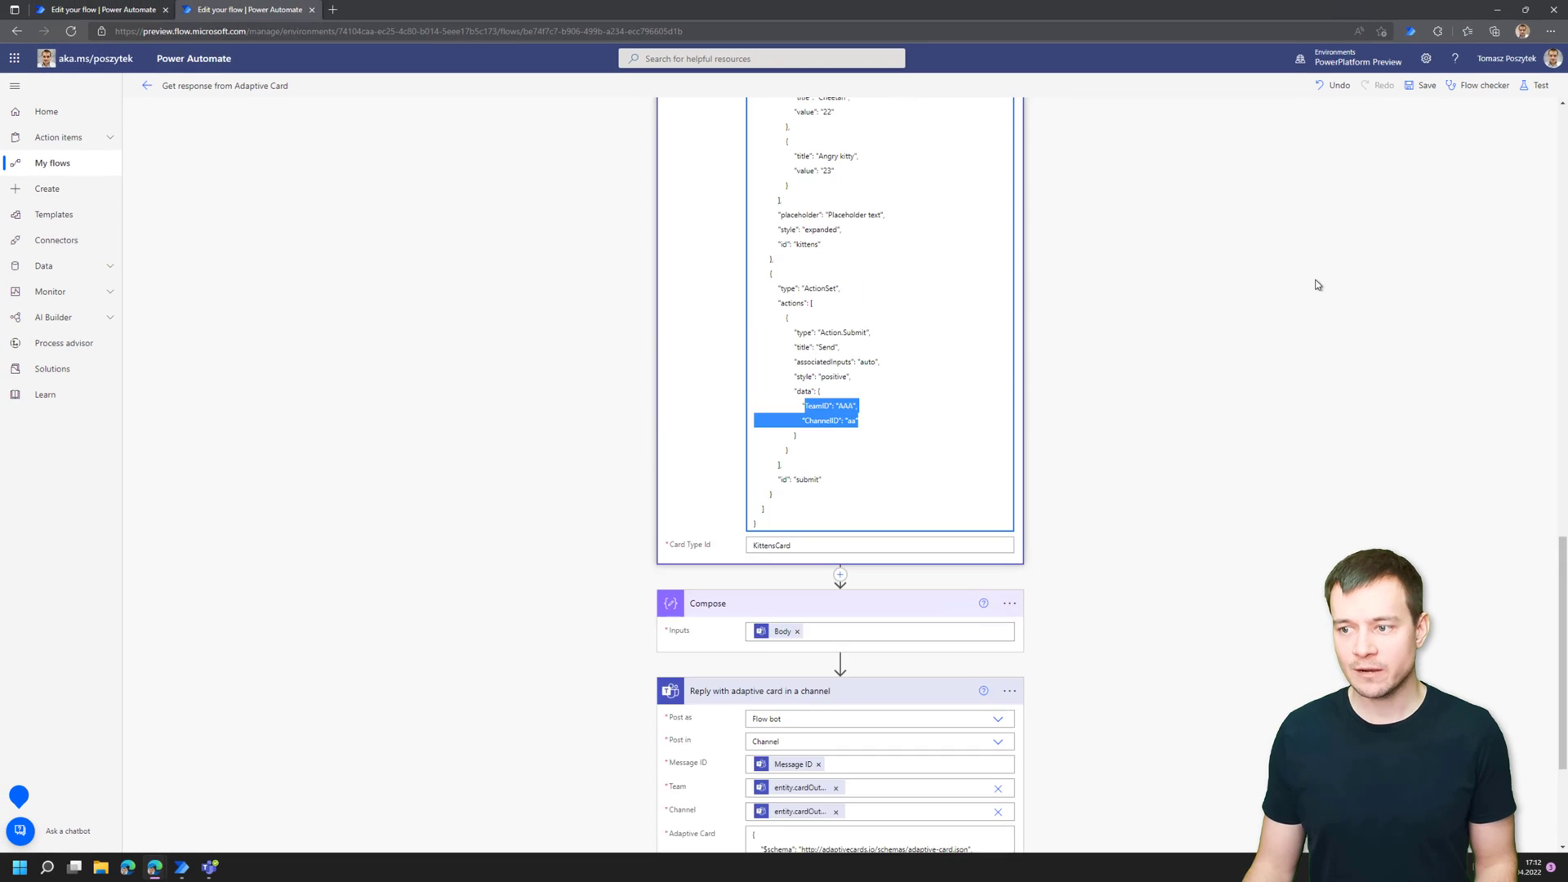
# Go back to the Get response from Adaptive Card flow's details page, then switch to Teams' kitten card
pyautogui.click(156, 88)
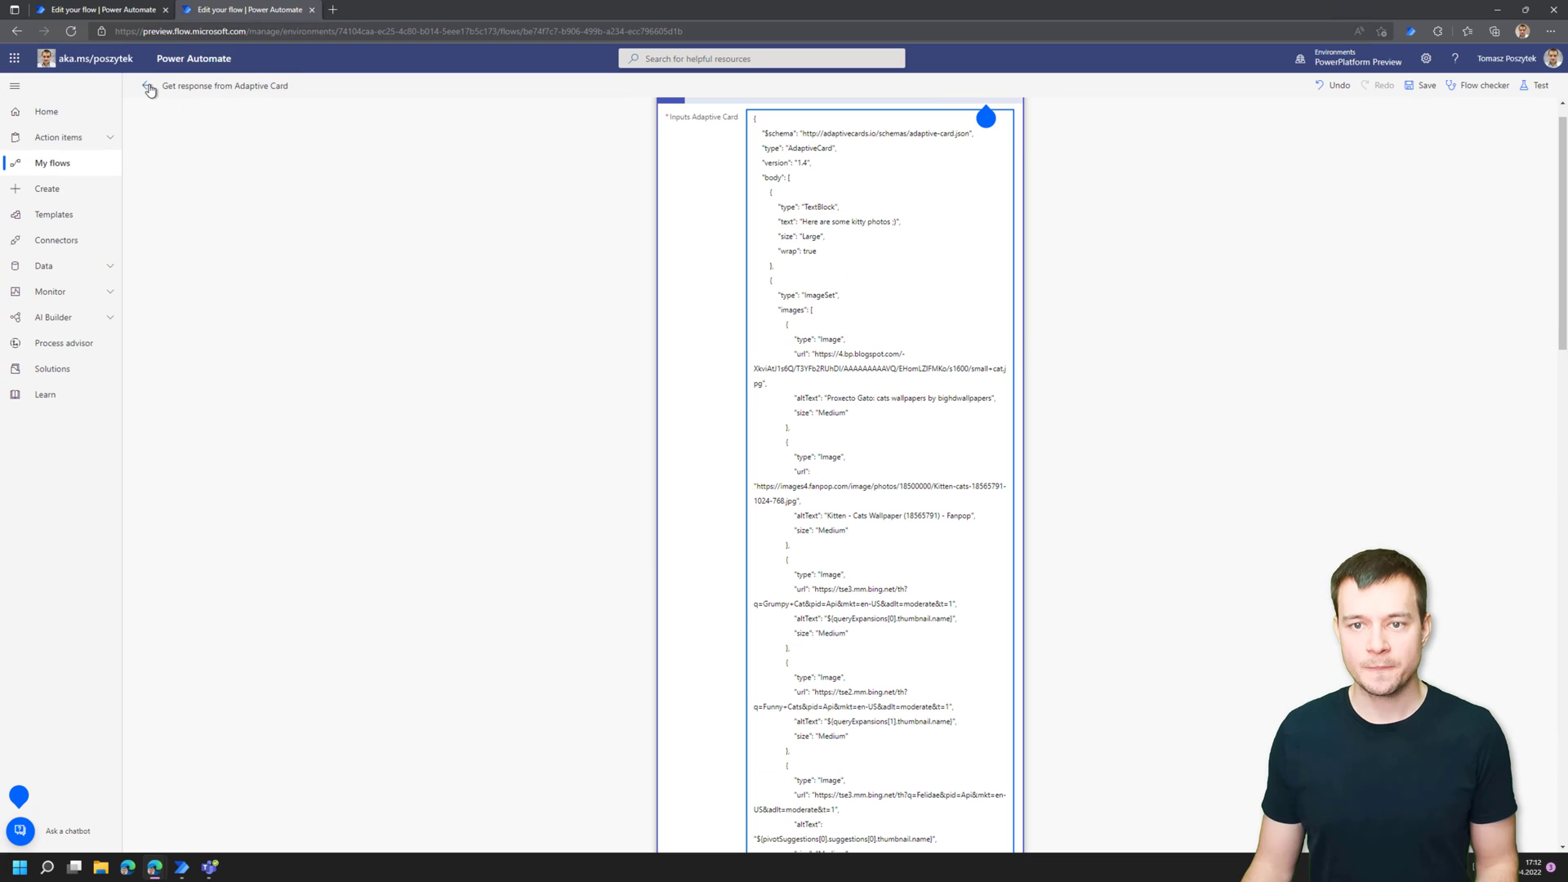
pyautogui.click(209, 868)
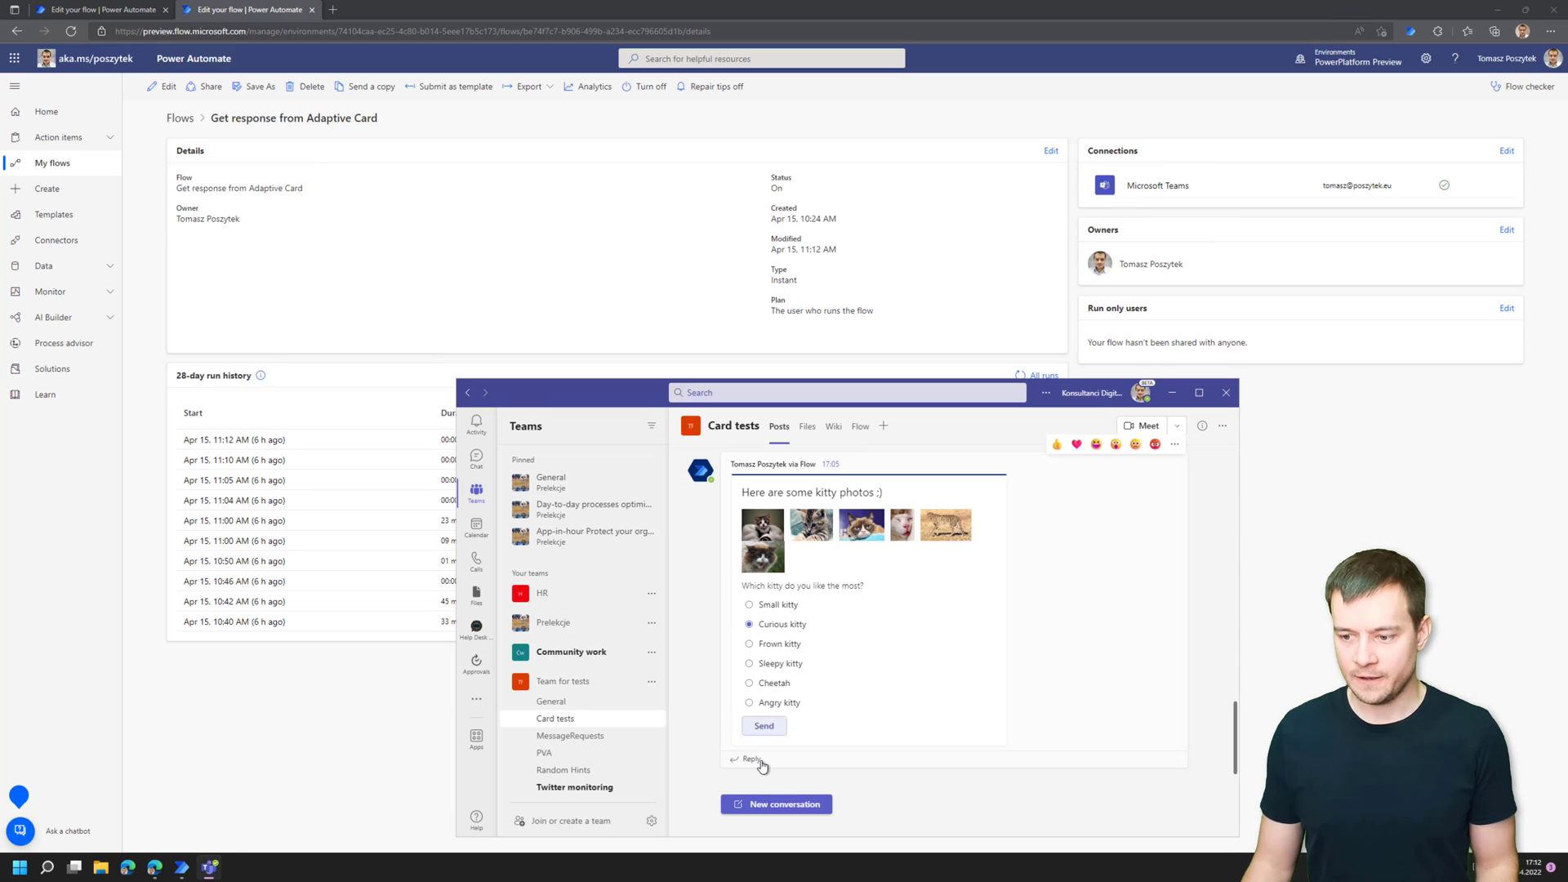
# Send the Curious kitty answer from the kitten card and scroll up to the Thanks! reply
pyautogui.click(768, 726)
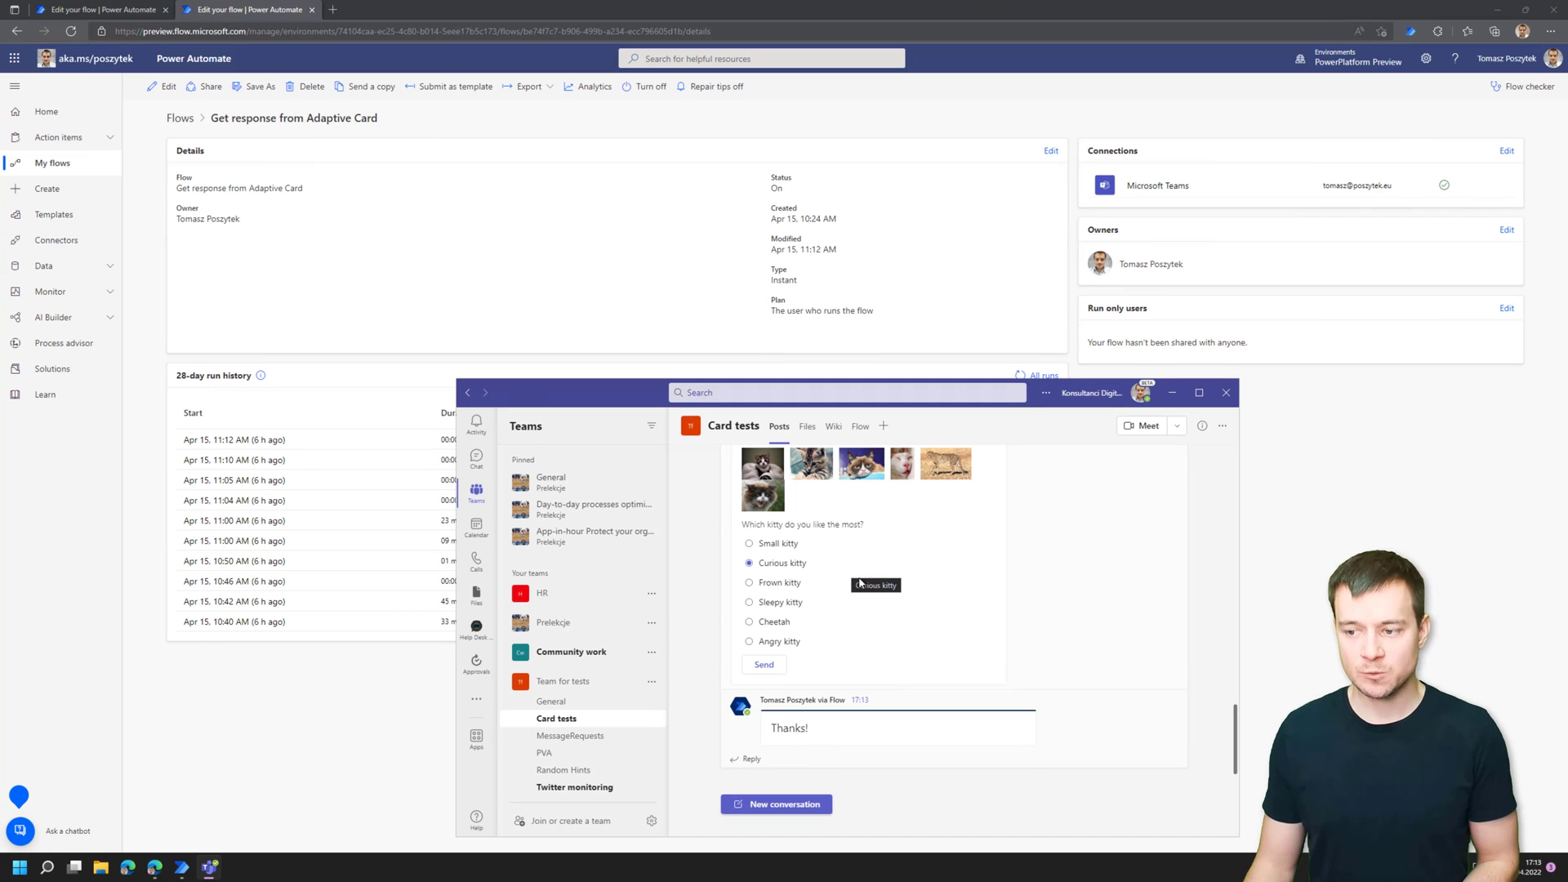
pyautogui.scroll(1, 858, 582)
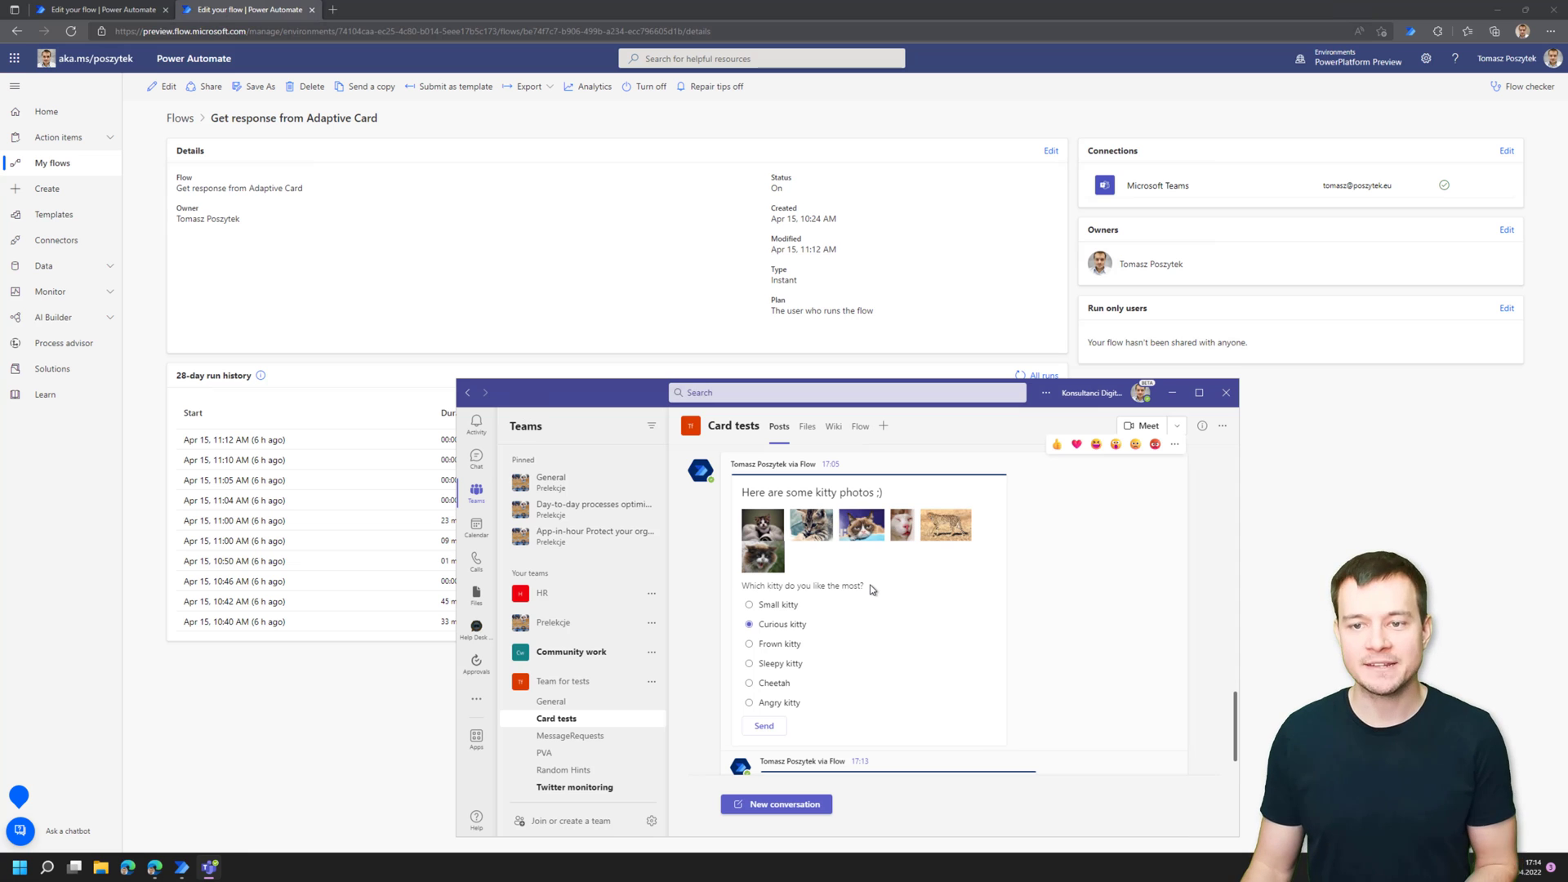
# Edit the Get response from Adaptive Card flow and expand its When someone responds to an adaptive card trigger
pyautogui.click(73, 17)
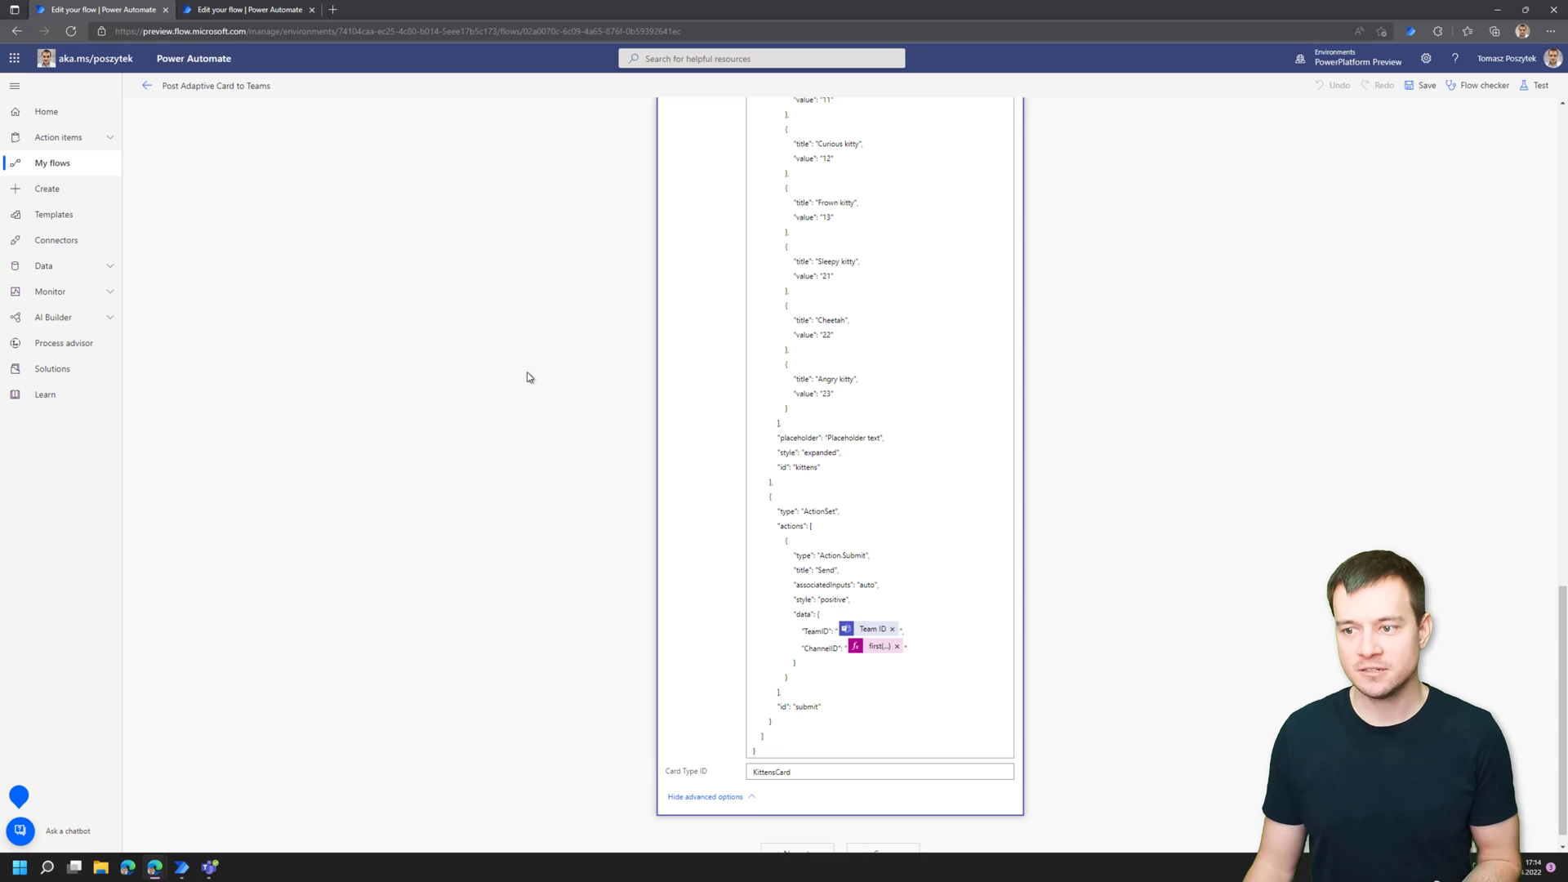
pyautogui.scroll(15, 1098, 490)
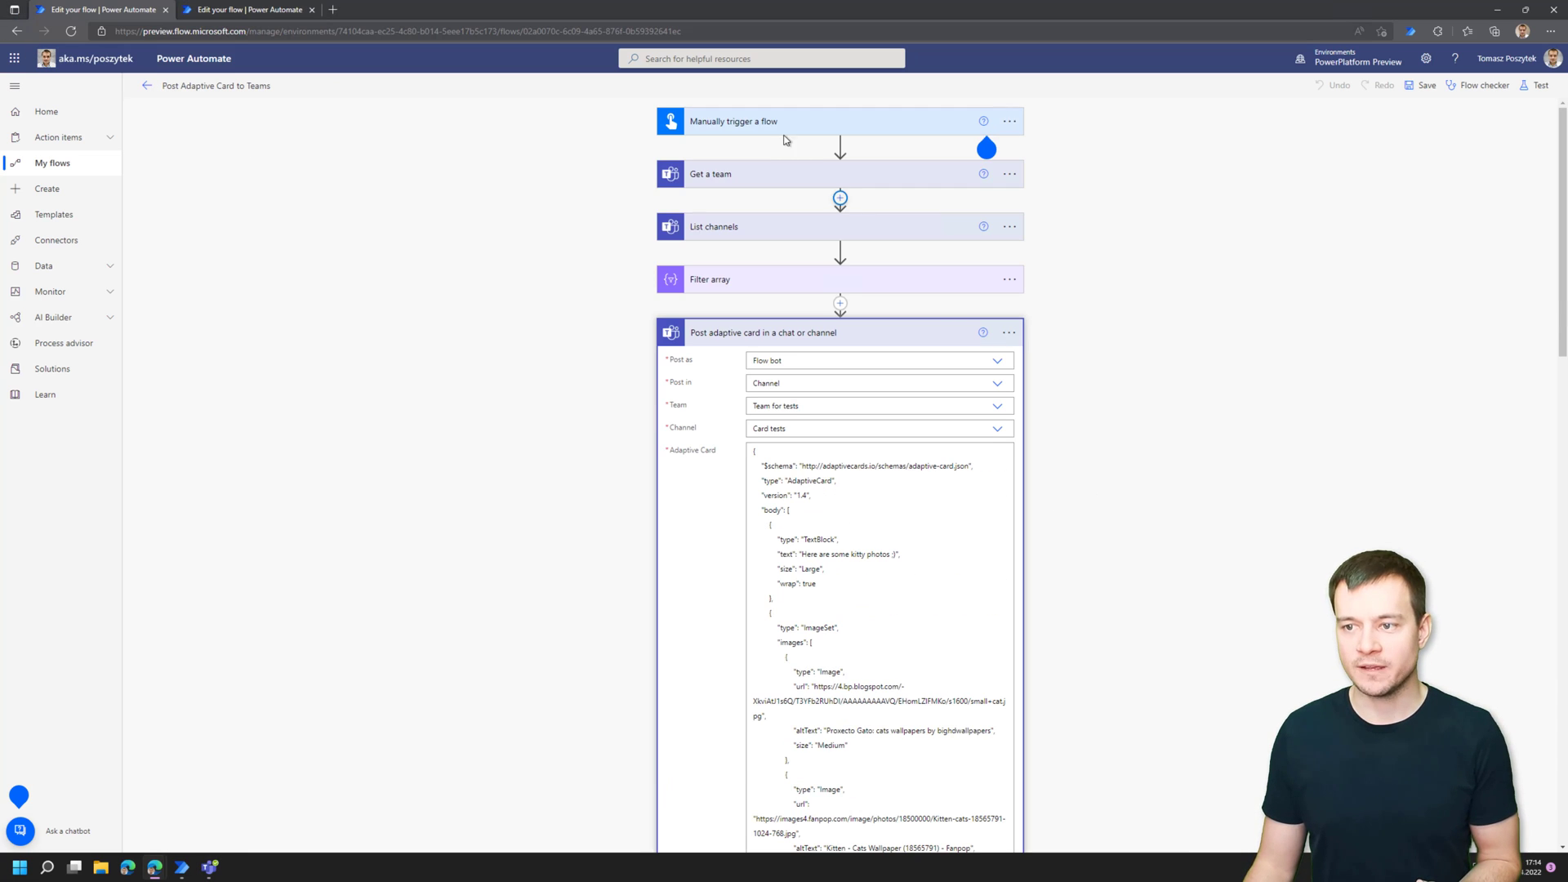
pyautogui.click(253, 17)
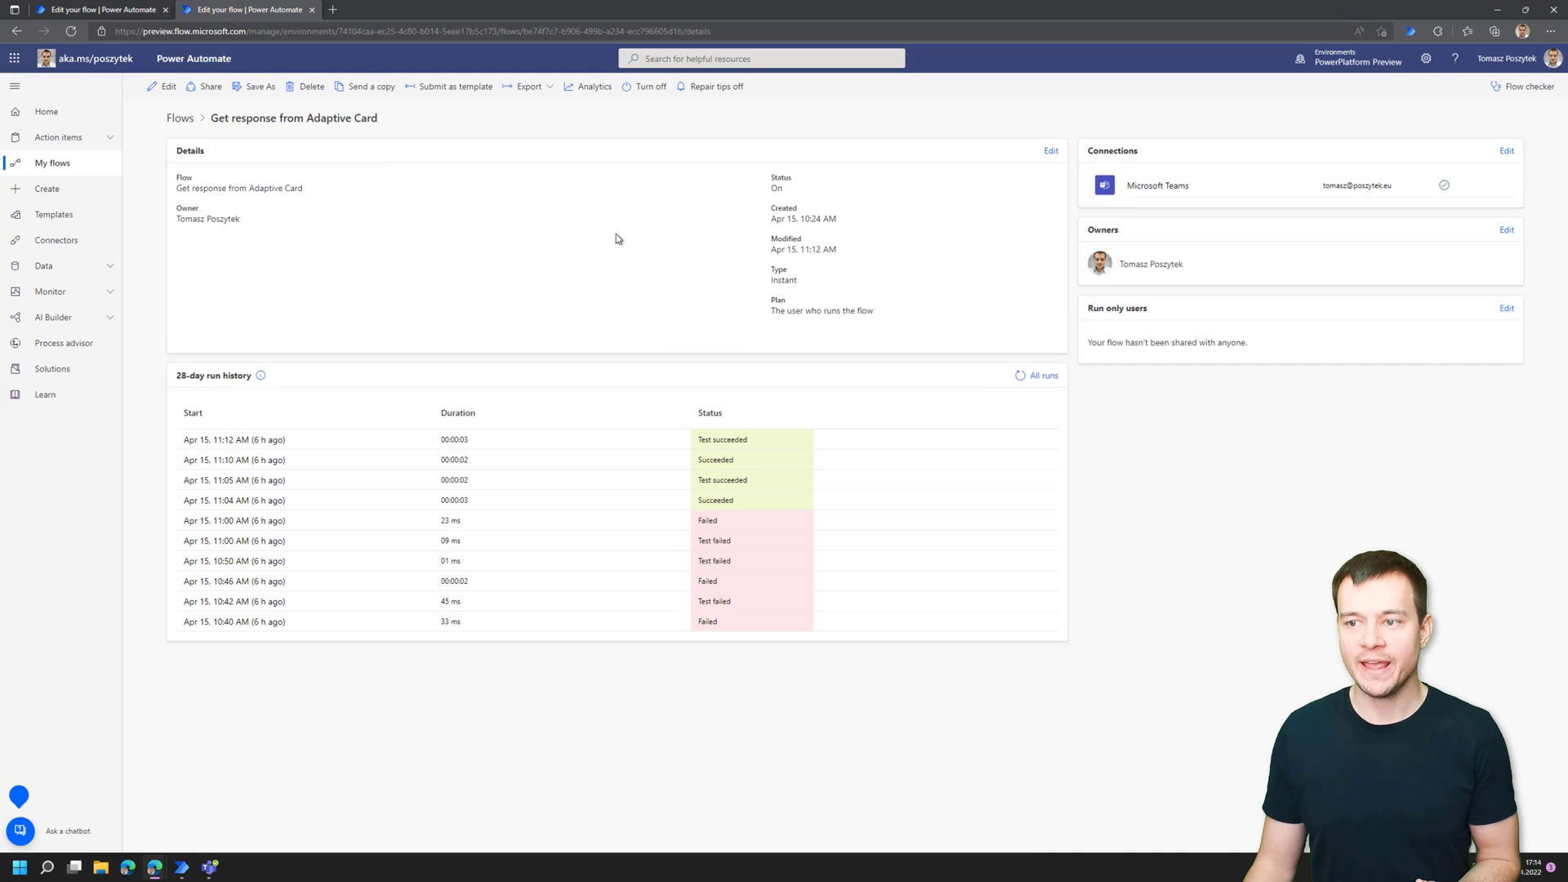
pyautogui.click(162, 88)
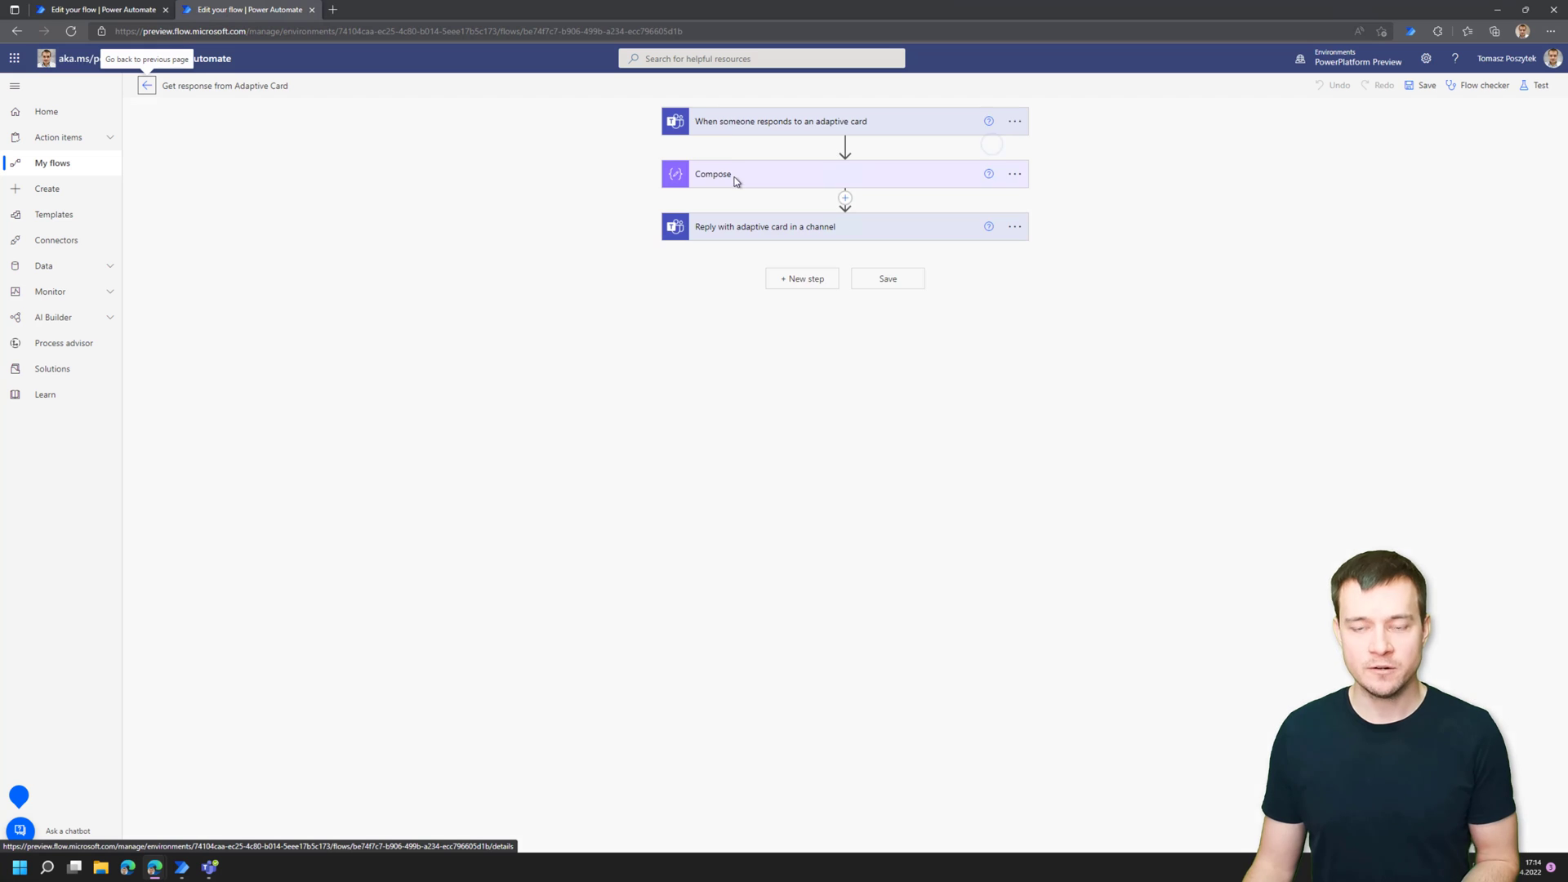
pyautogui.click(741, 122)
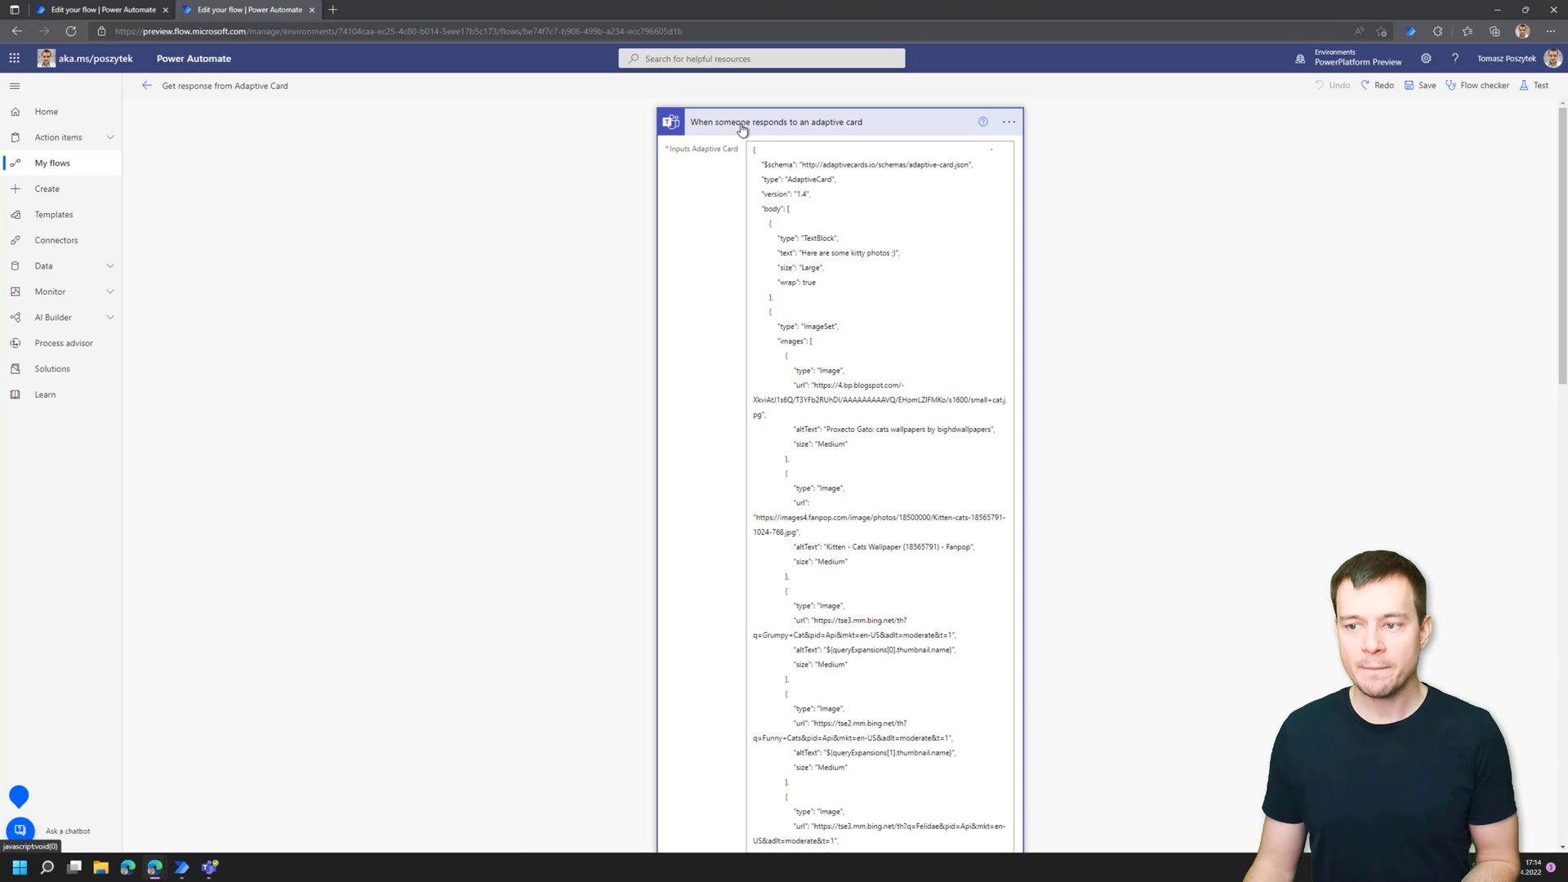
pyautogui.scroll(-10, 674, 517)
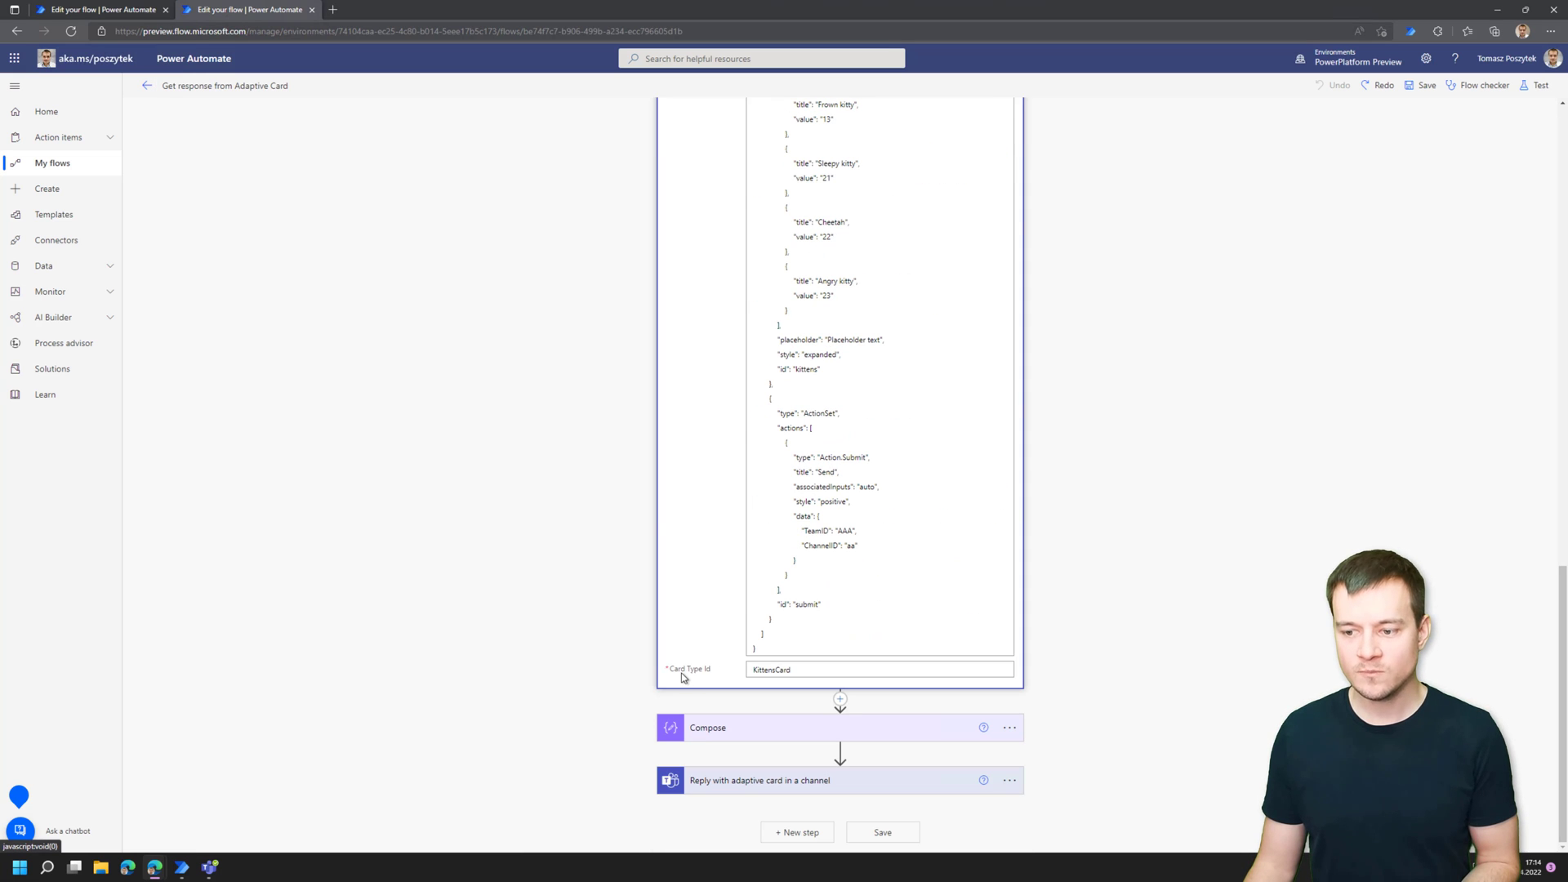